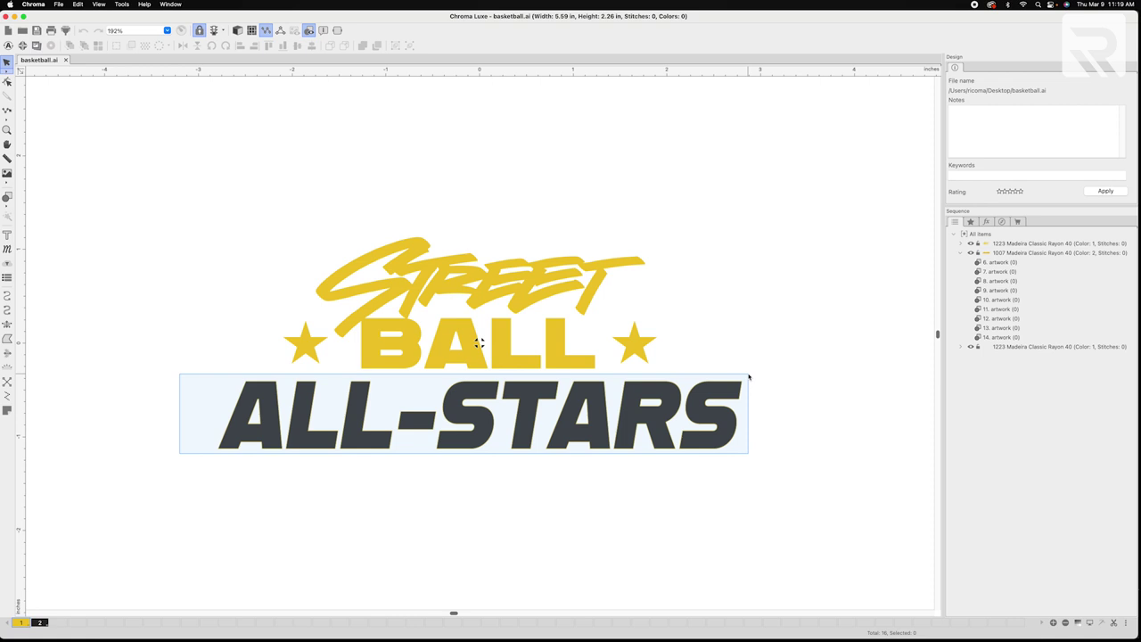
Group the black ALL-STARS letter artwork and convert the group to a Complex Fill
{"action": "right_click", "coordinate": [473, 436]}
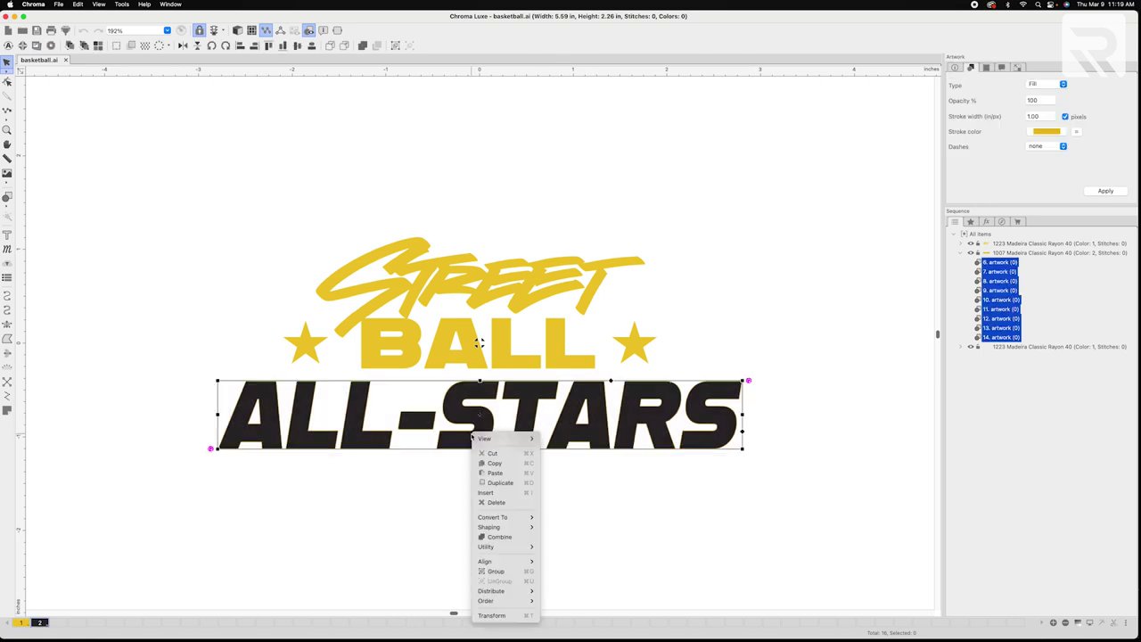
{"action": "left_click", "coordinate": [511, 568]}
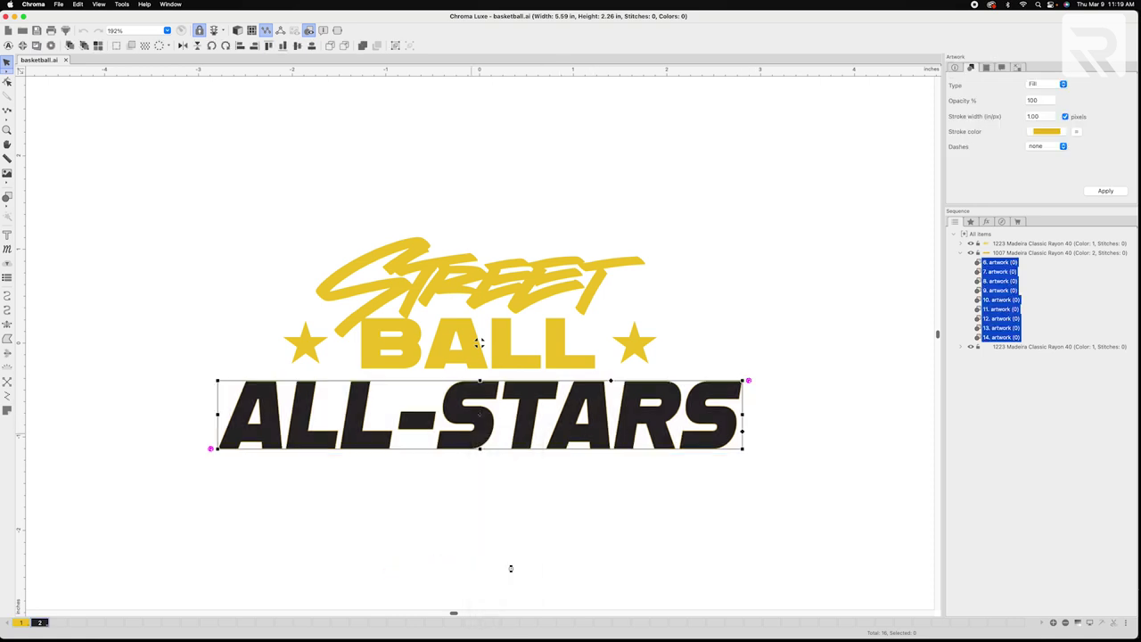
{"action": "right_click", "coordinate": [632, 415]}
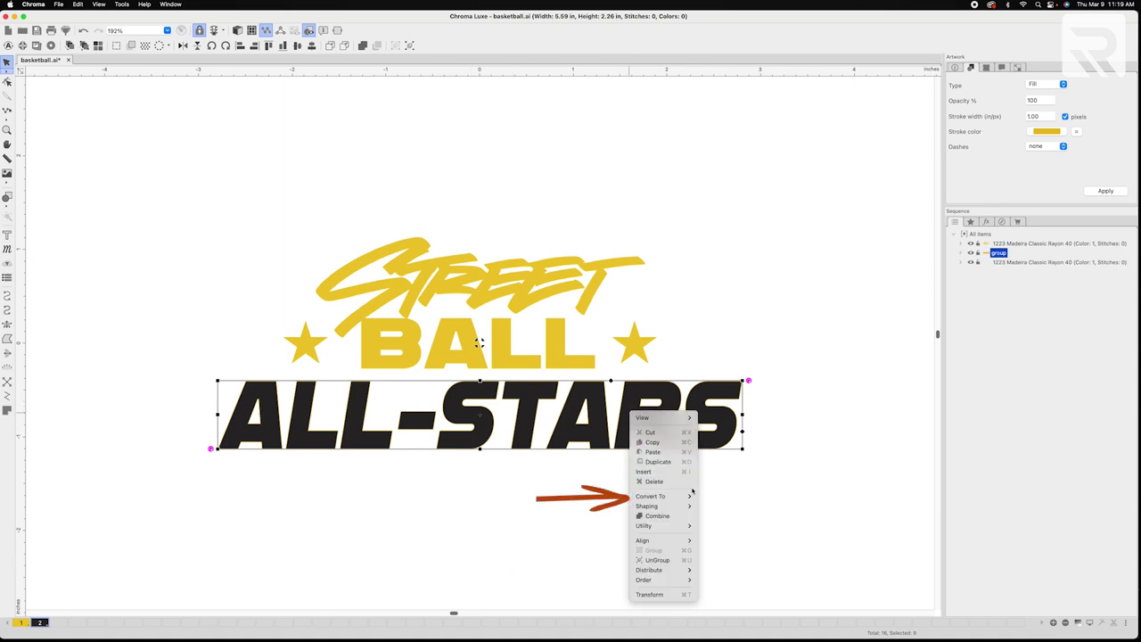
{"action": "mouse_move", "coordinate": [689, 499]}
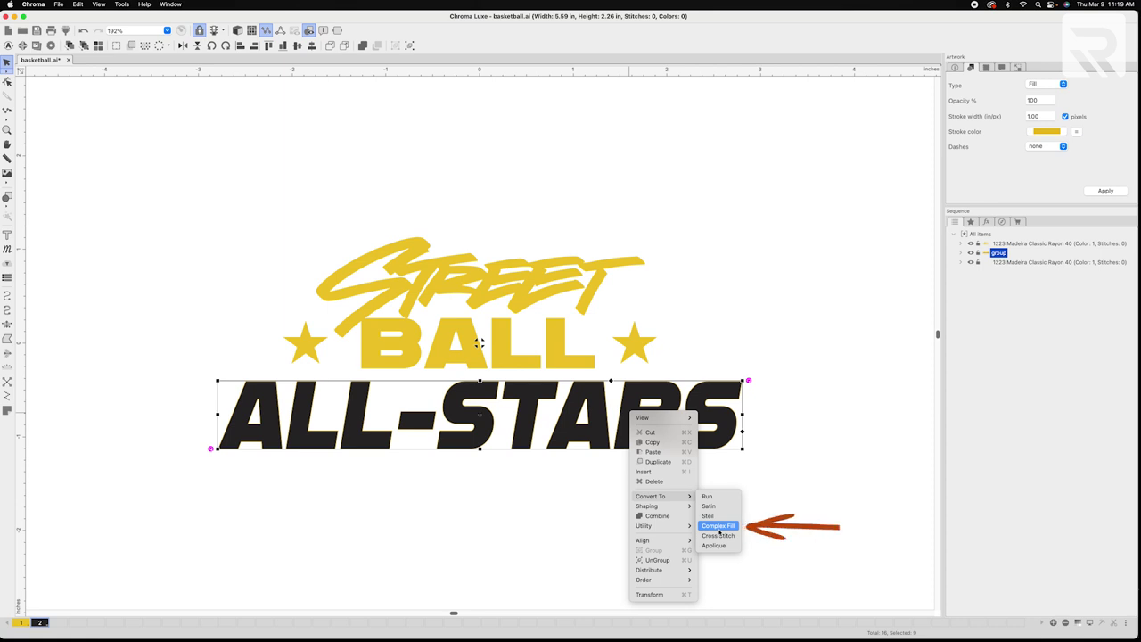
{"action": "left_click", "coordinate": [720, 526]}
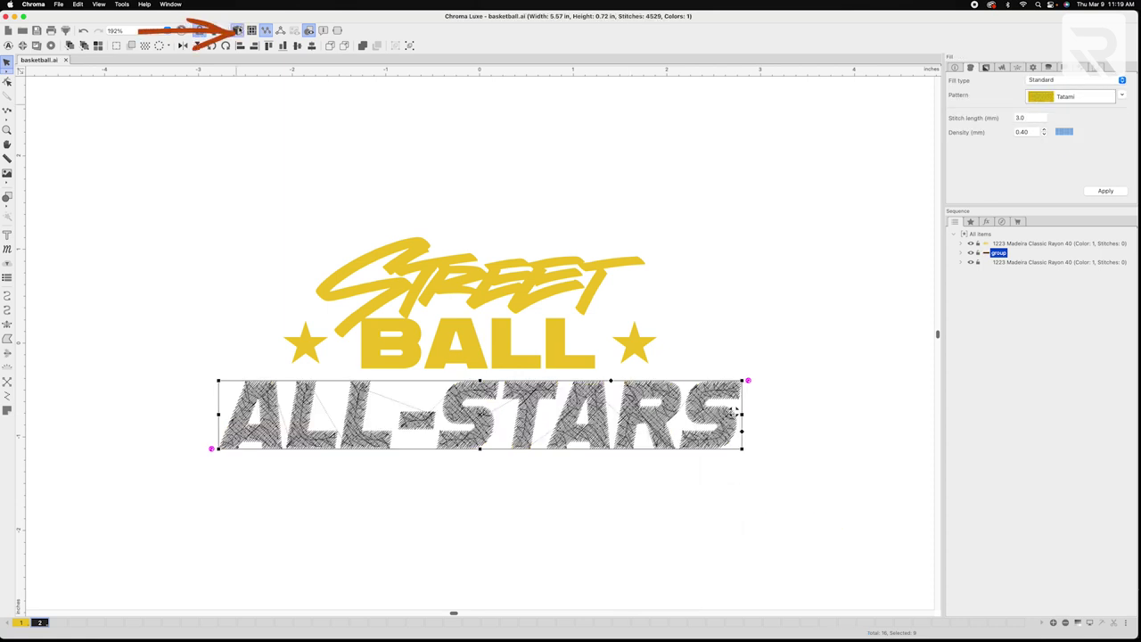
Set the ALL-STARS fill density to 0.30 mm and its pattern to Smooth
{"action": "left_click", "coordinate": [1043, 134]}
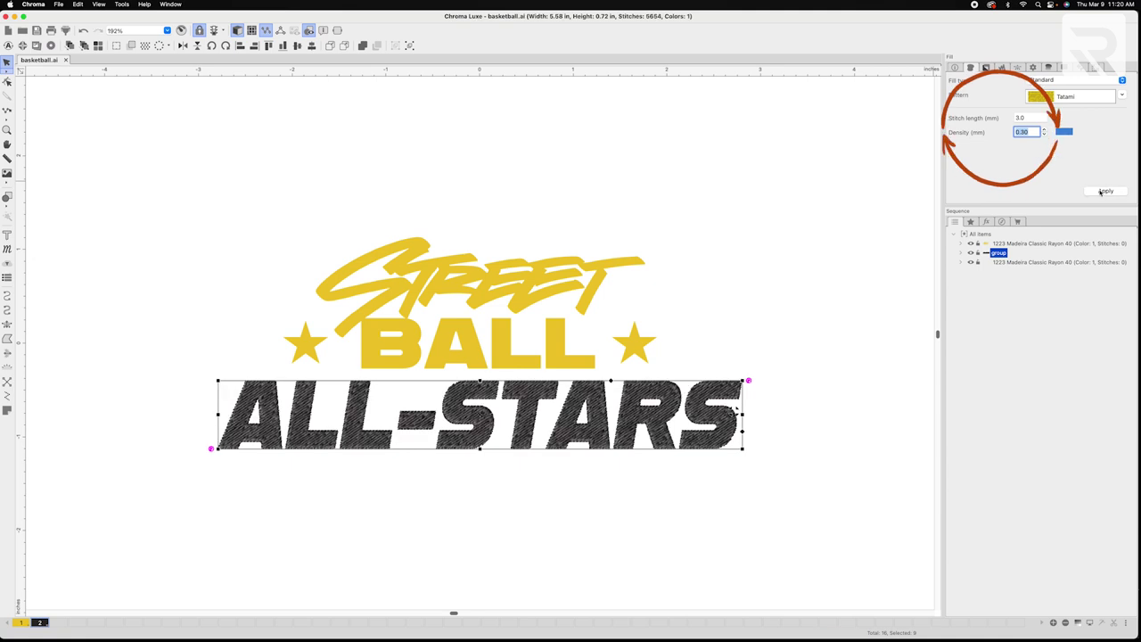
{"action": "left_click", "coordinate": [1059, 98]}
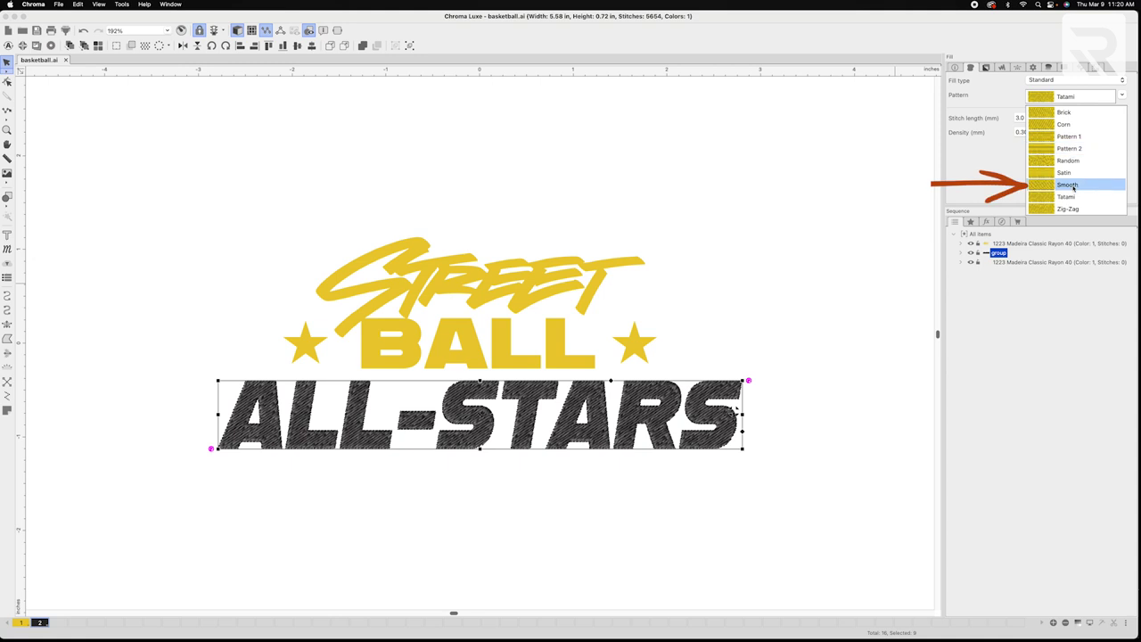
{"action": "left_click", "coordinate": [1073, 186]}
{"action": "left_click", "coordinate": [1103, 191]}
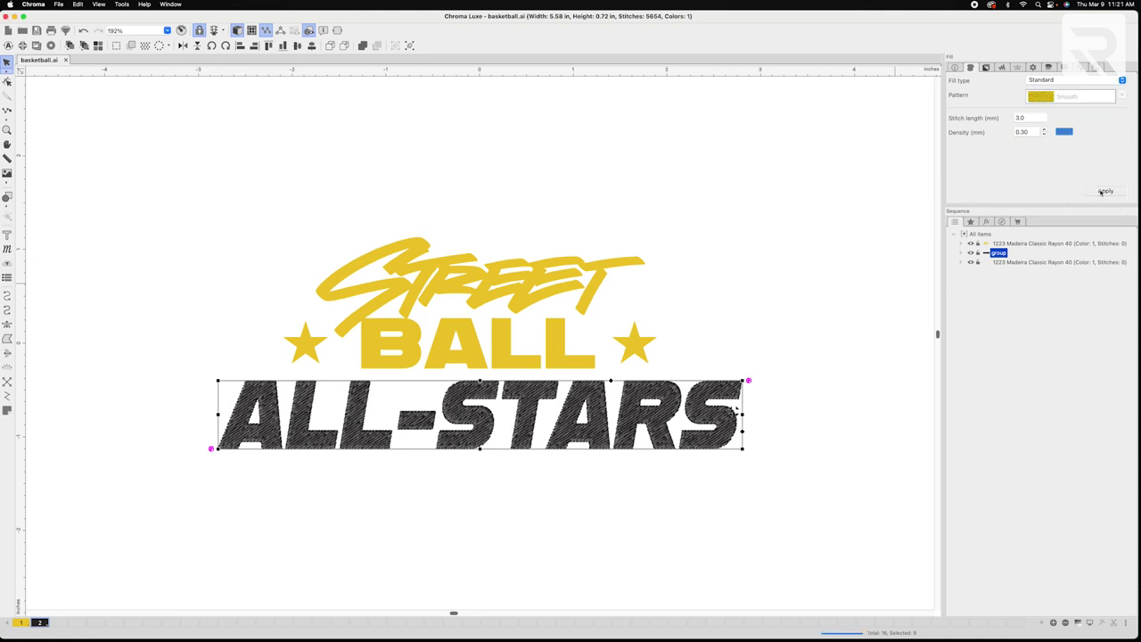
Turn off the realistic stitch view and examine the stitch edges of the ALL-STARS letters up close
{"action": "scroll", "coordinate": [530, 443], "scroll_direction": "up", "scroll_amount": 3}
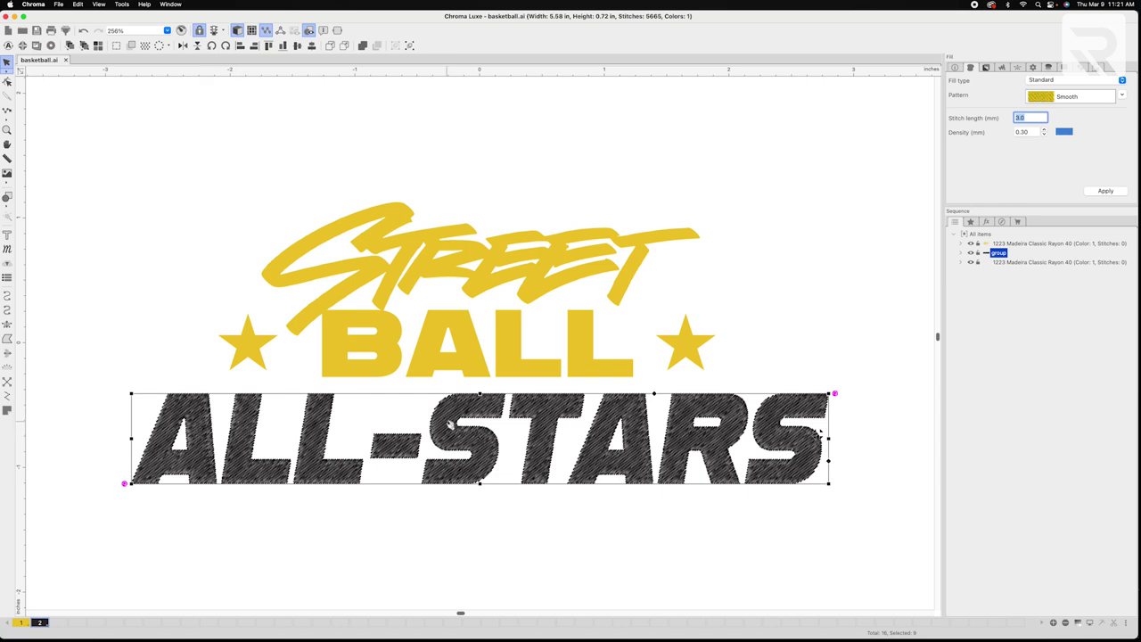
{"action": "left_click", "coordinate": [239, 33]}
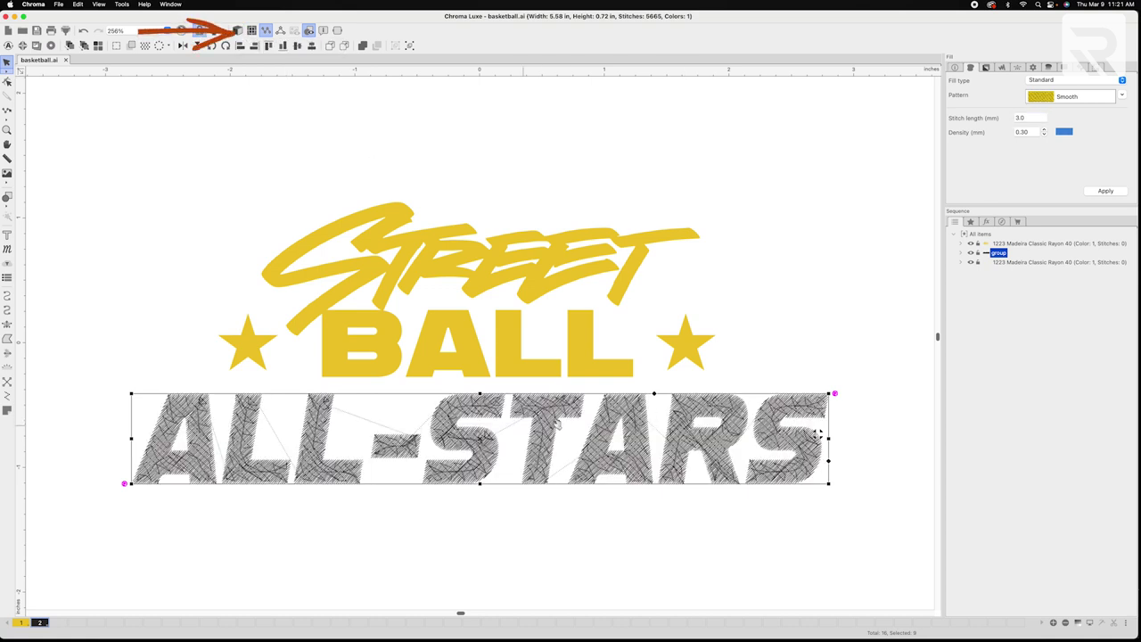
{"action": "scroll", "coordinate": [612, 422], "scroll_direction": "up", "scroll_amount": 3}
{"action": "key", "text": "super+equal"}
{"action": "key", "text": "super+equal"}
{"action": "key", "text": "super+equal"}
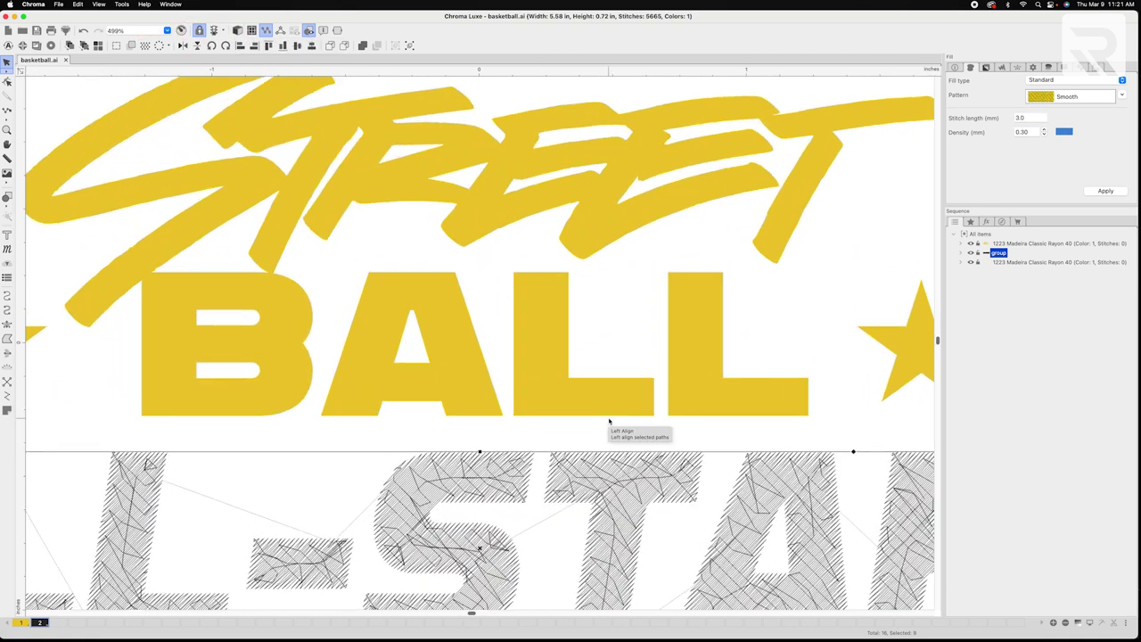
{"action": "scroll", "coordinate": [481, 343], "scroll_direction": "down", "scroll_amount": 5}
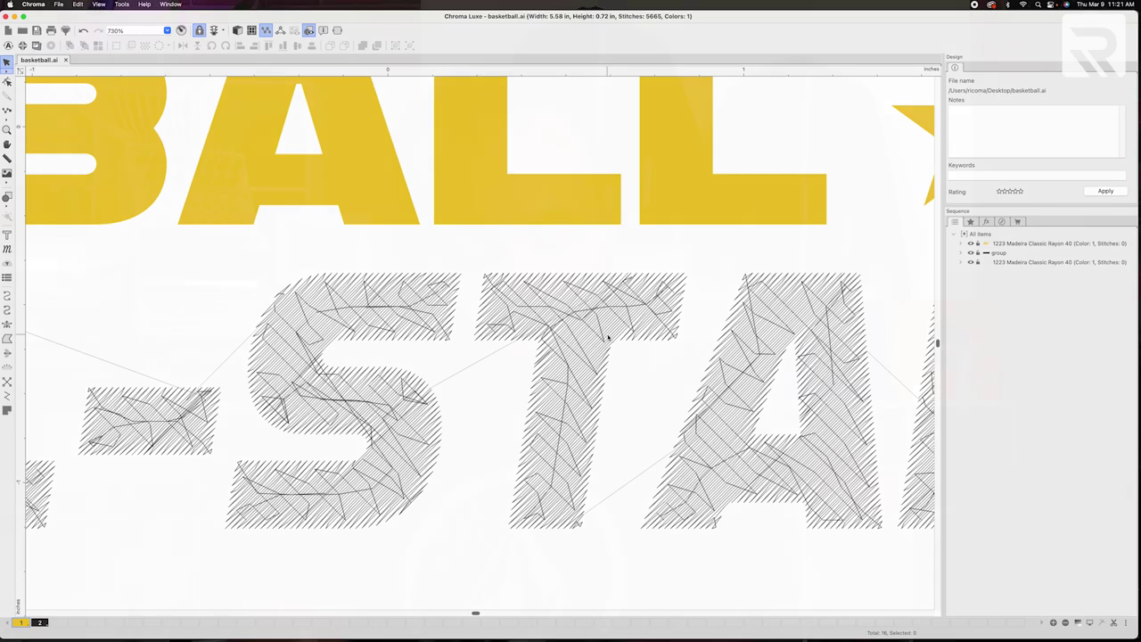
Set the connection type of the ALL-STARS fill group to Square
{"action": "left_click", "coordinate": [612, 340]}
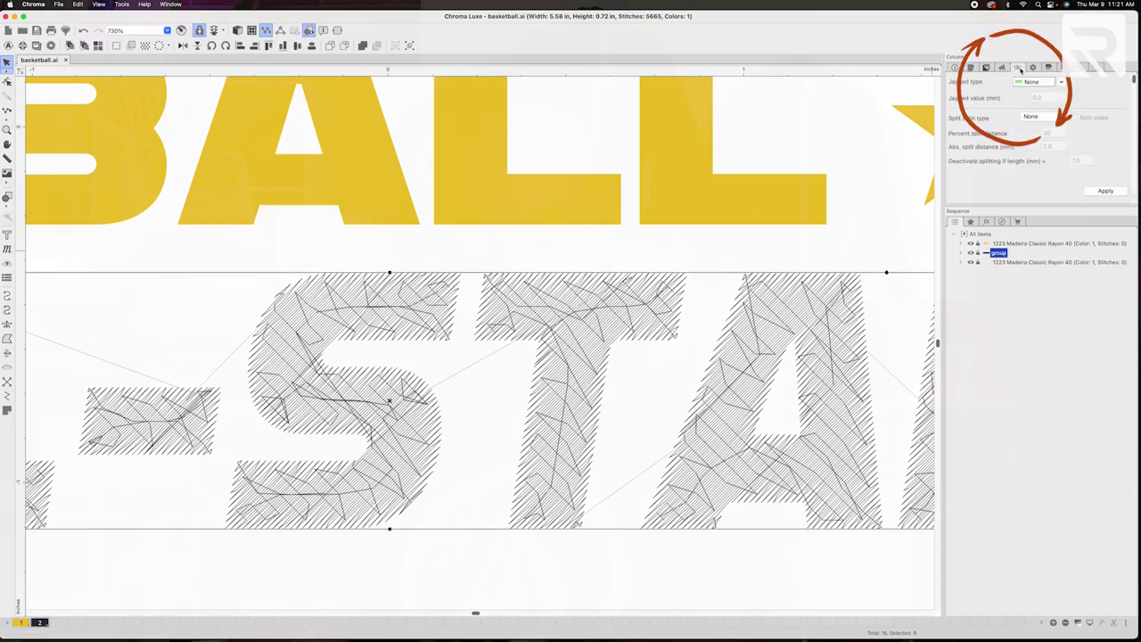
{"action": "left_click", "coordinate": [1032, 68]}
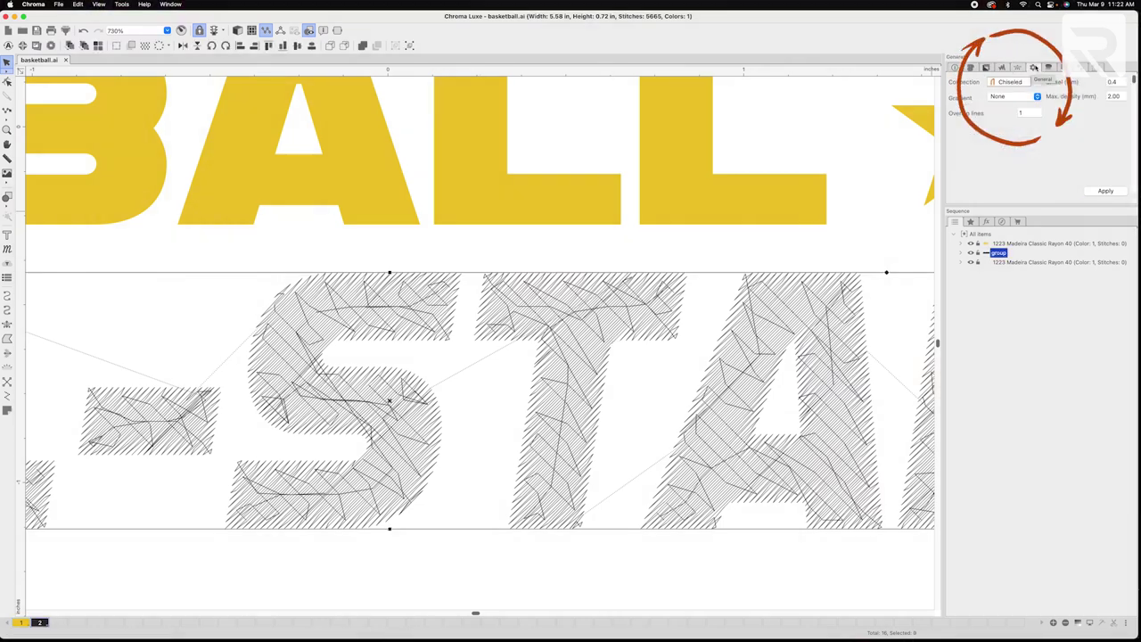
{"action": "left_click", "coordinate": [1037, 83]}
{"action": "left_click", "coordinate": [1007, 100]}
{"action": "left_click", "coordinate": [1104, 191]}
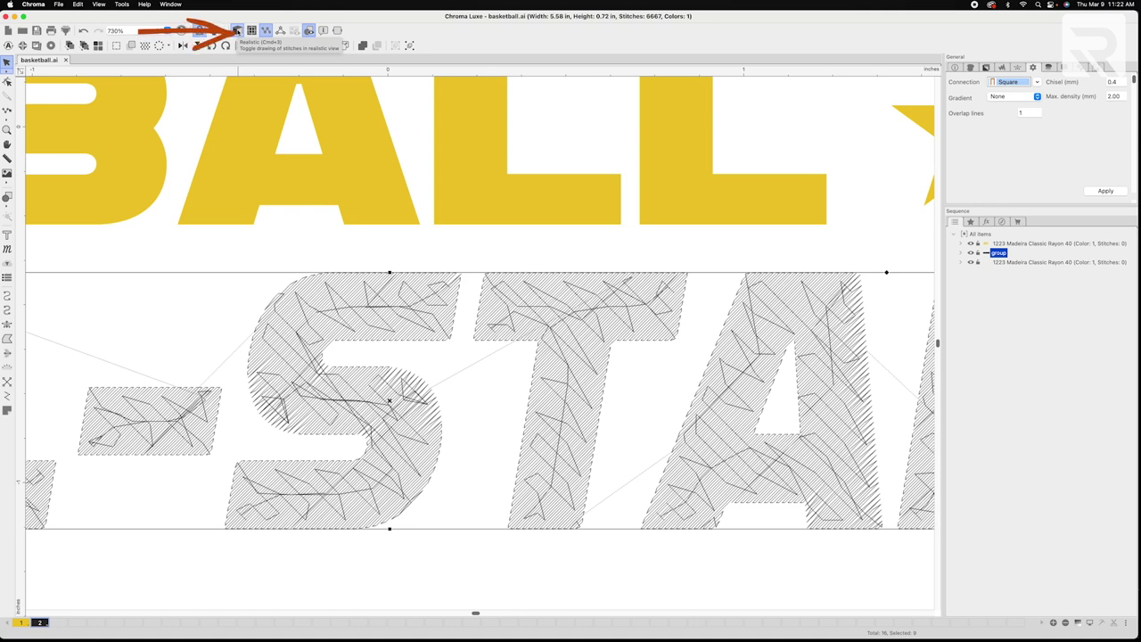
Turn the realistic stitch view back on and check the whole ALL-STARS lettering
{"action": "left_click", "coordinate": [237, 31]}
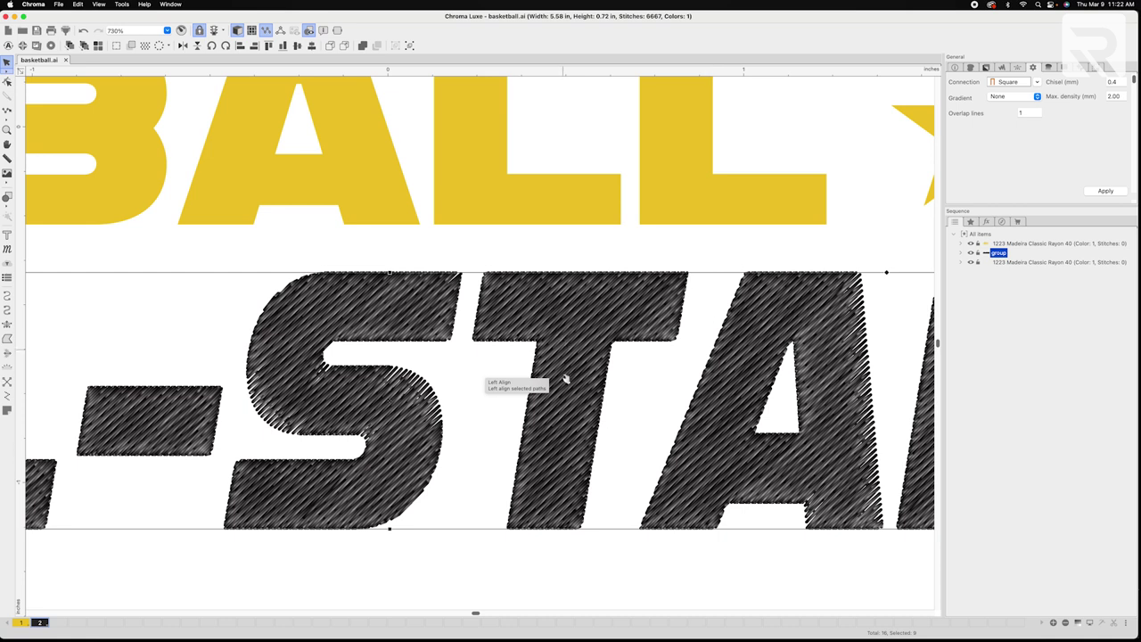
{"action": "scroll", "coordinate": [573, 421], "scroll_direction": "down", "scroll_amount": 5}
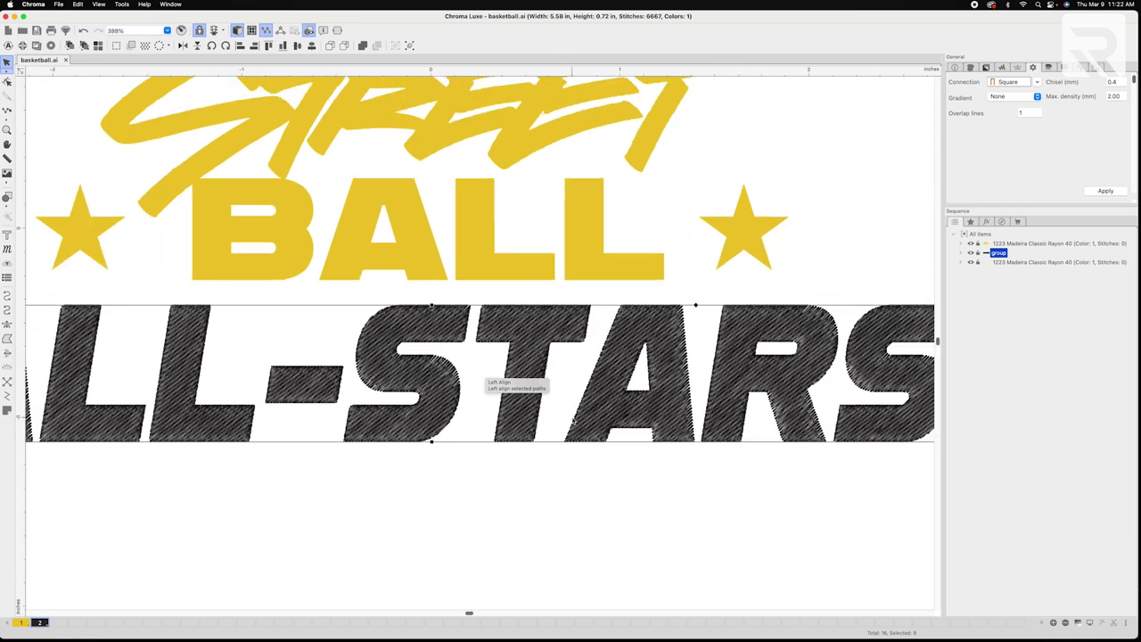
{"action": "scroll", "coordinate": [575, 421], "scroll_direction": "down", "scroll_amount": 2}
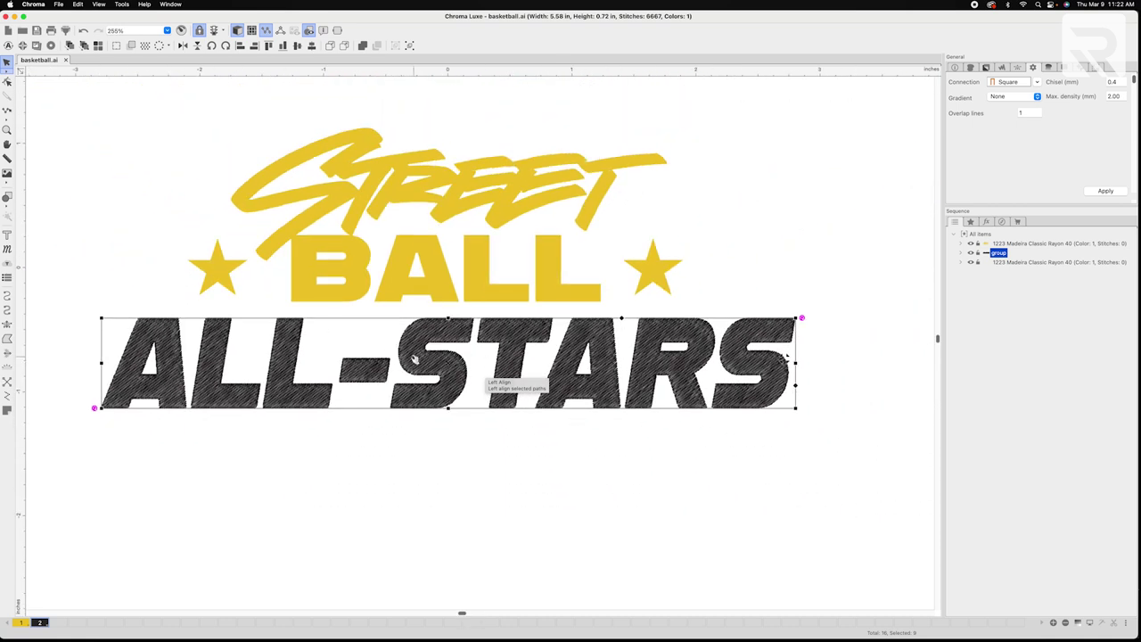
Copy the ALL-STARS fill group and paste a duplicate in place
{"action": "left_click", "coordinate": [78, 6]}
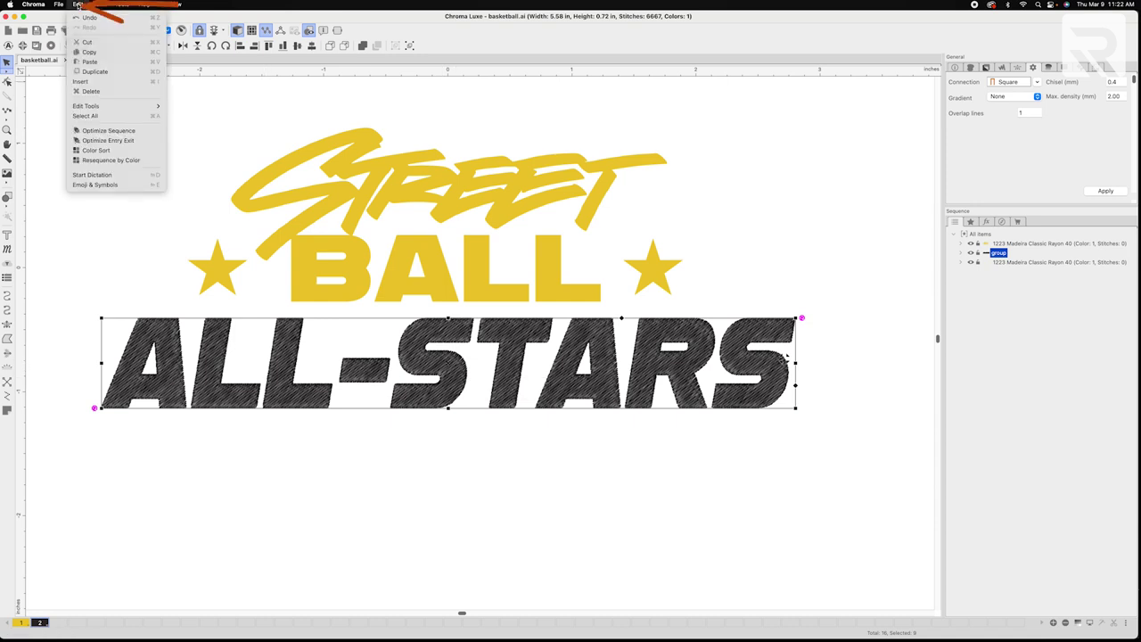
{"action": "left_click", "coordinate": [87, 52]}
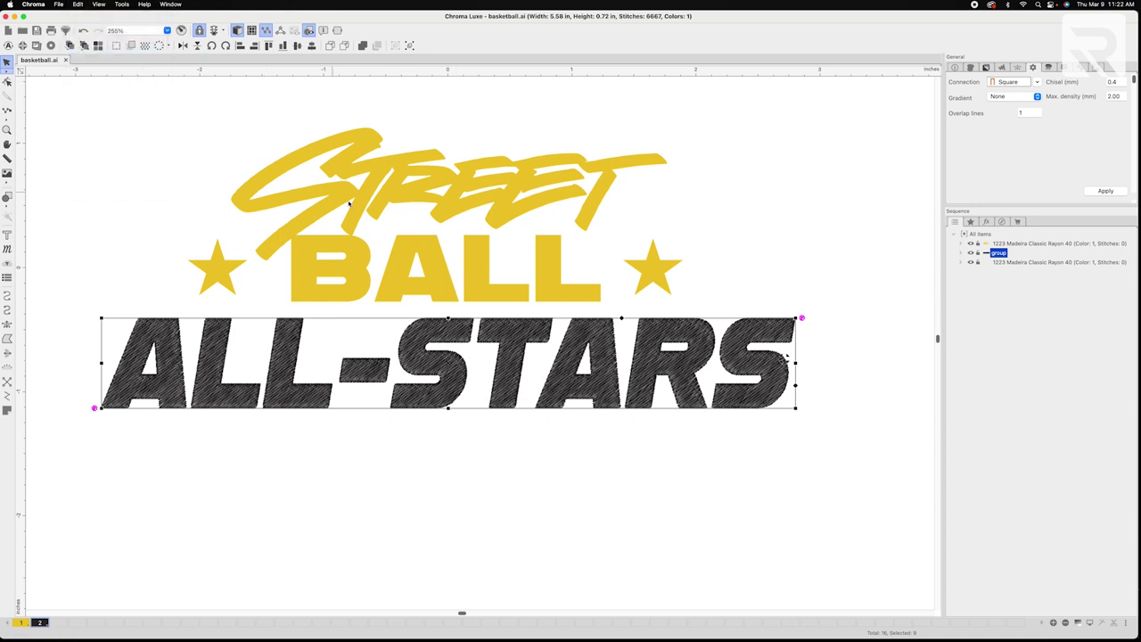
{"action": "left_click", "coordinate": [77, 6]}
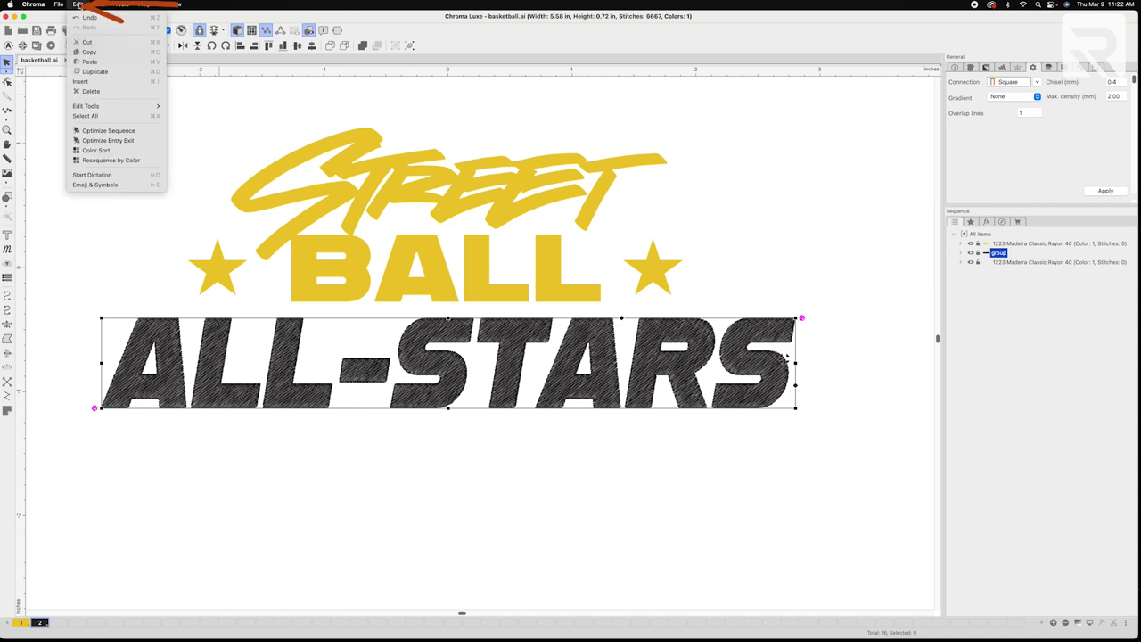
{"action": "left_click", "coordinate": [89, 61]}
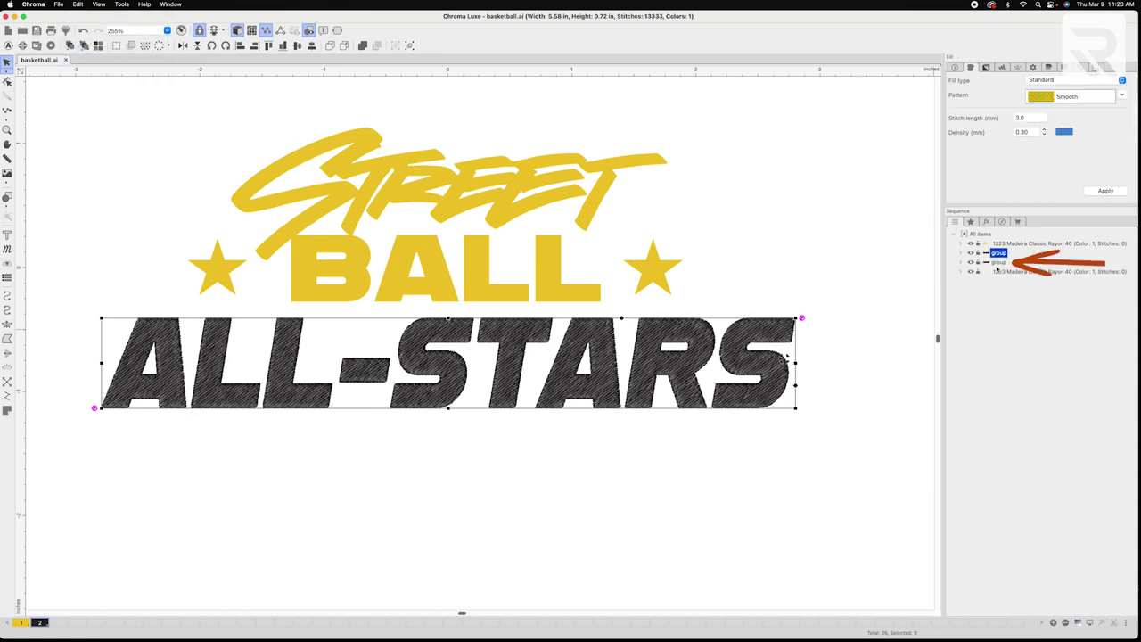
Convert the second ALL-STARS group in the sequence to a Steil border
{"action": "left_click", "coordinate": [996, 263]}
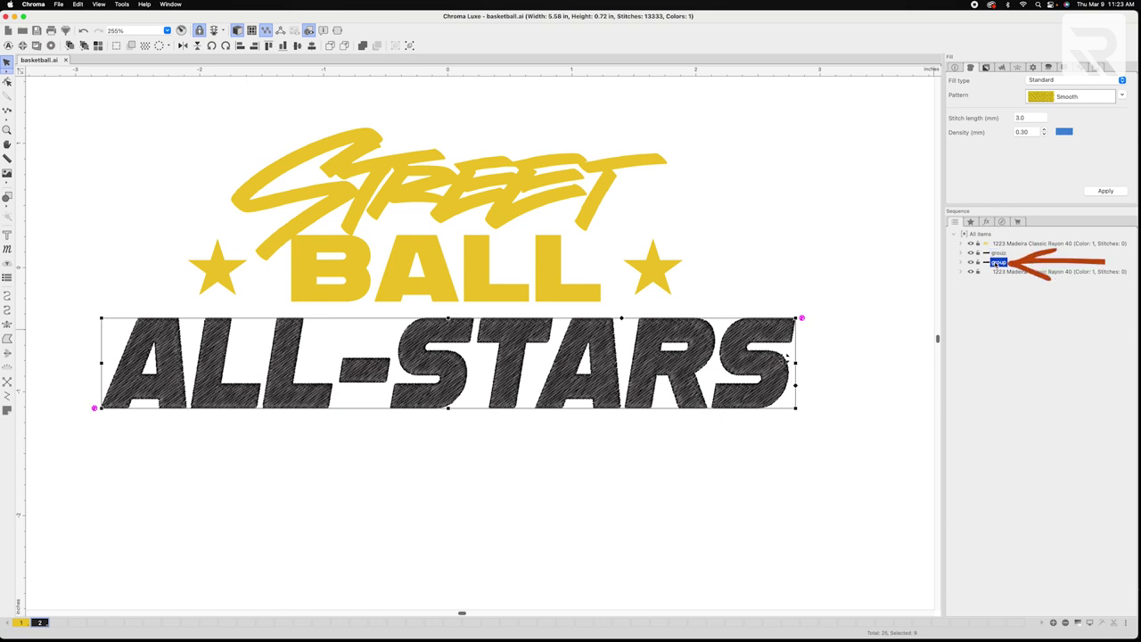
{"action": "right_click", "coordinate": [427, 360]}
{"action": "mouse_move", "coordinate": [456, 448]}
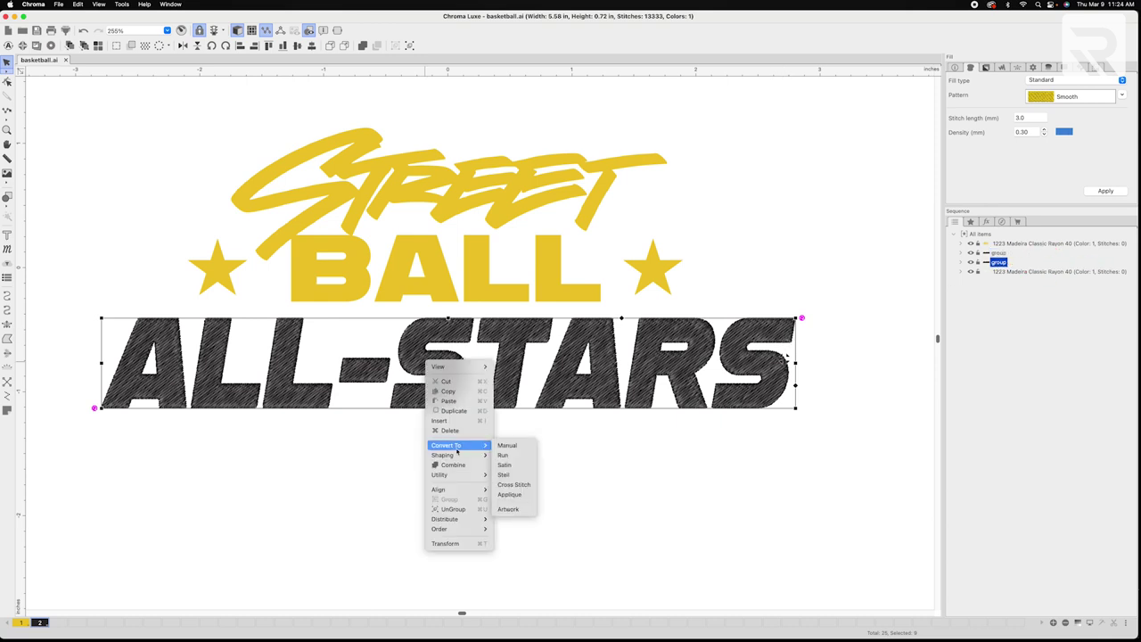
{"action": "left_click", "coordinate": [507, 474]}
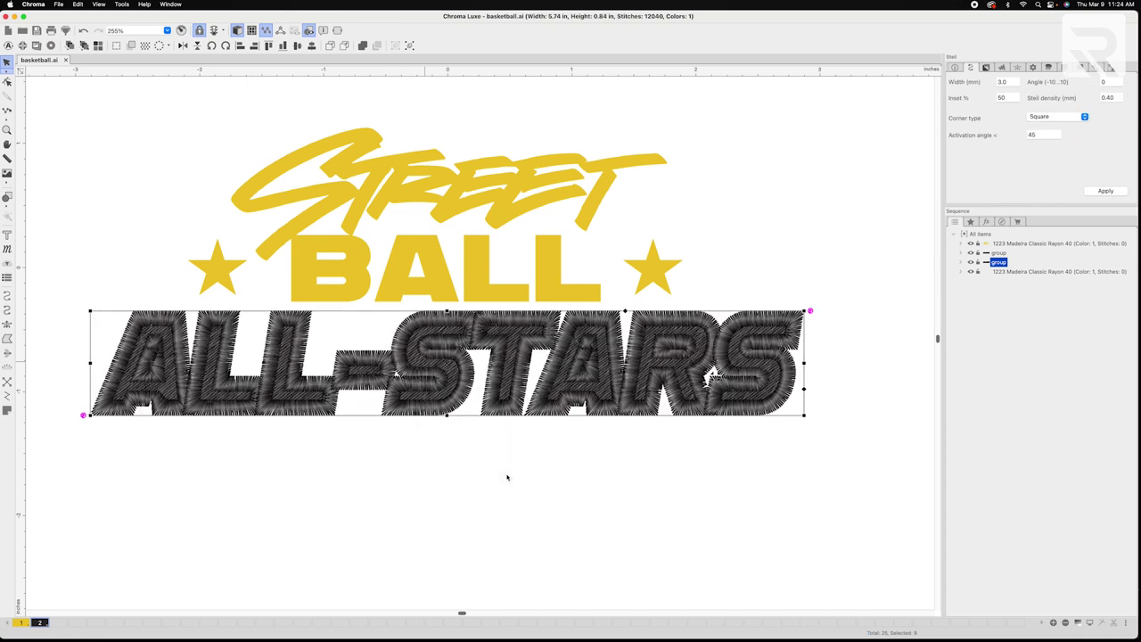
Set the ALL-STARS Steil border to 1.0 mm width and 0.30 mm density, and recolor it yellow with color 1
{"action": "double_click", "coordinate": [1007, 82]}
{"action": "left_click", "coordinate": [1108, 193]}
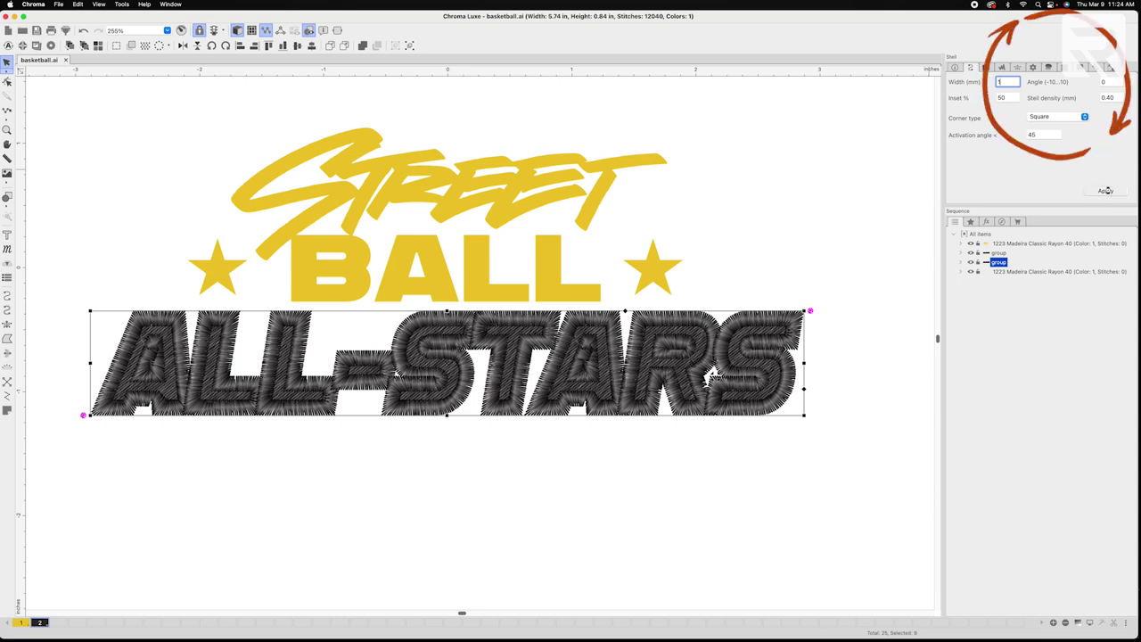
{"action": "left_click_drag", "start_coordinate": [1116, 98], "coordinate": [1068, 98]}
{"action": "type", "text": ".3"}
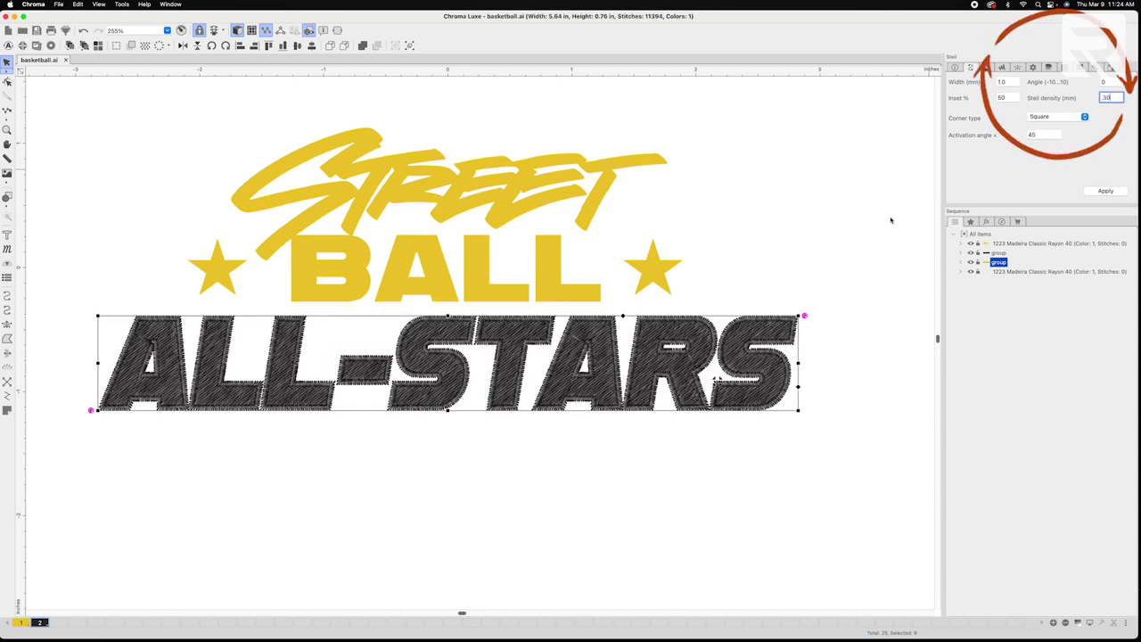
{"action": "left_click", "coordinate": [997, 262]}
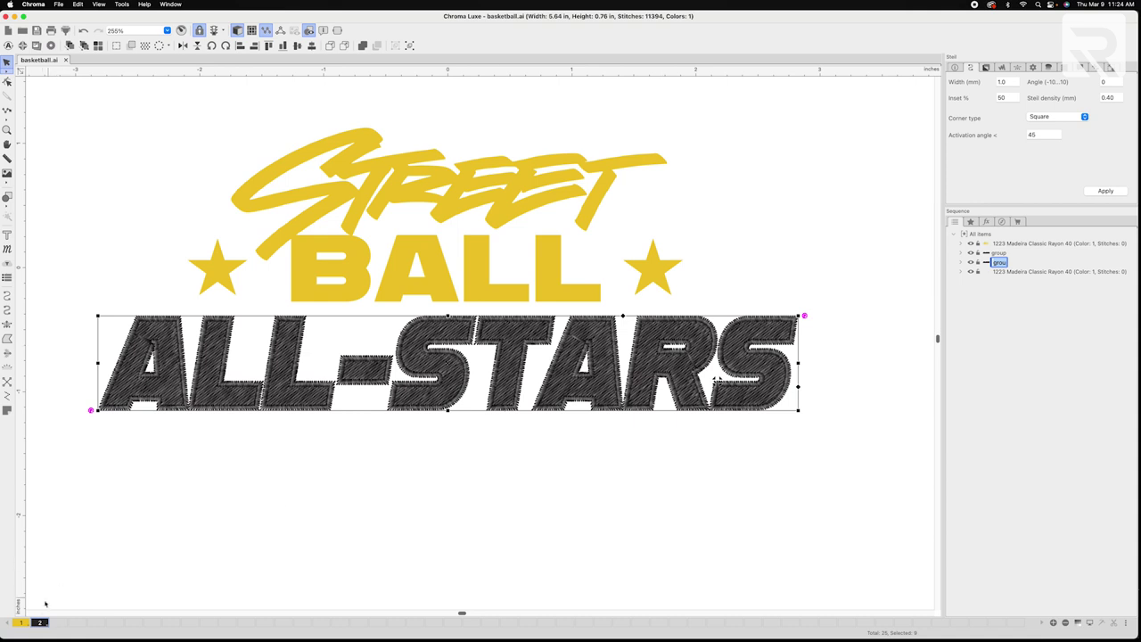
{"action": "left_click", "coordinate": [21, 622]}
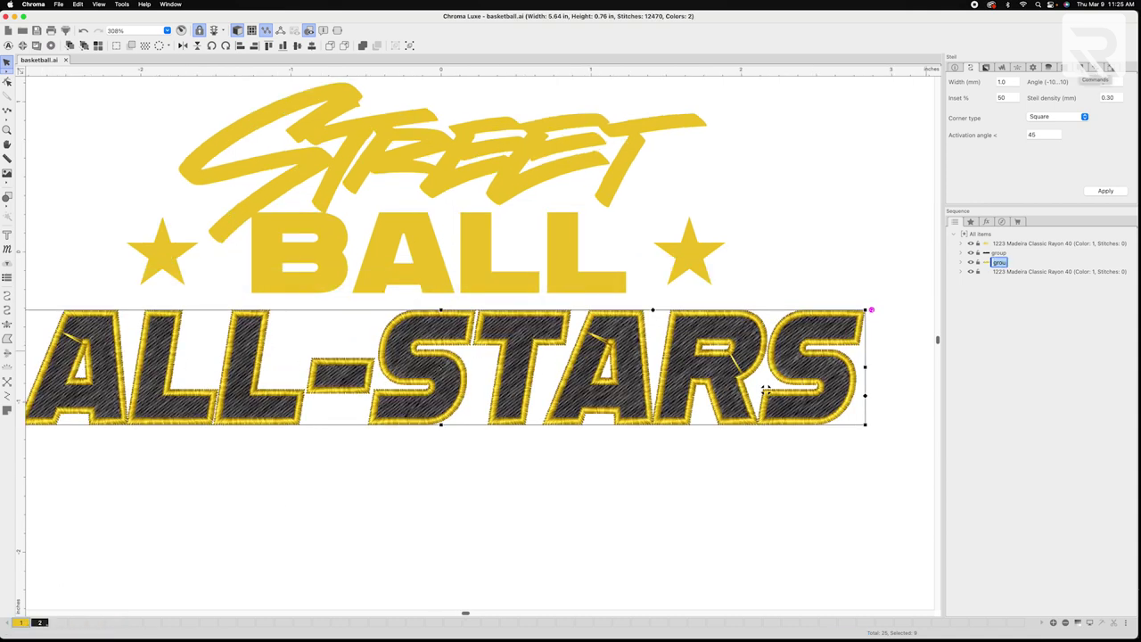
Set the yellow border group's Trim branches command to always
{"action": "left_click", "coordinate": [1080, 68]}
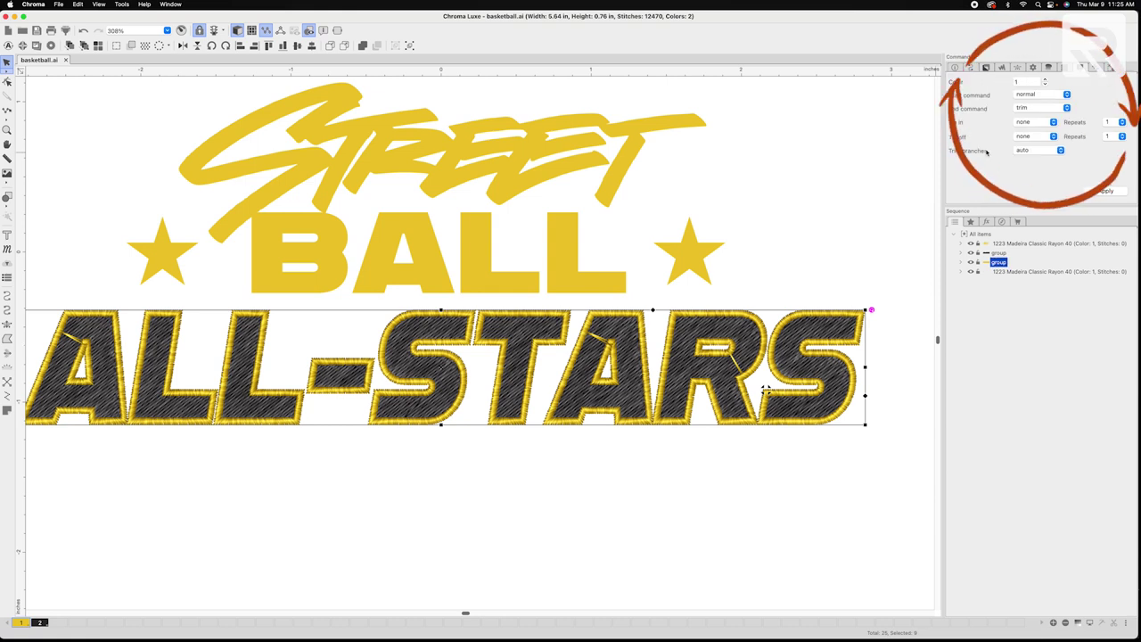
{"action": "left_click", "coordinate": [1059, 149]}
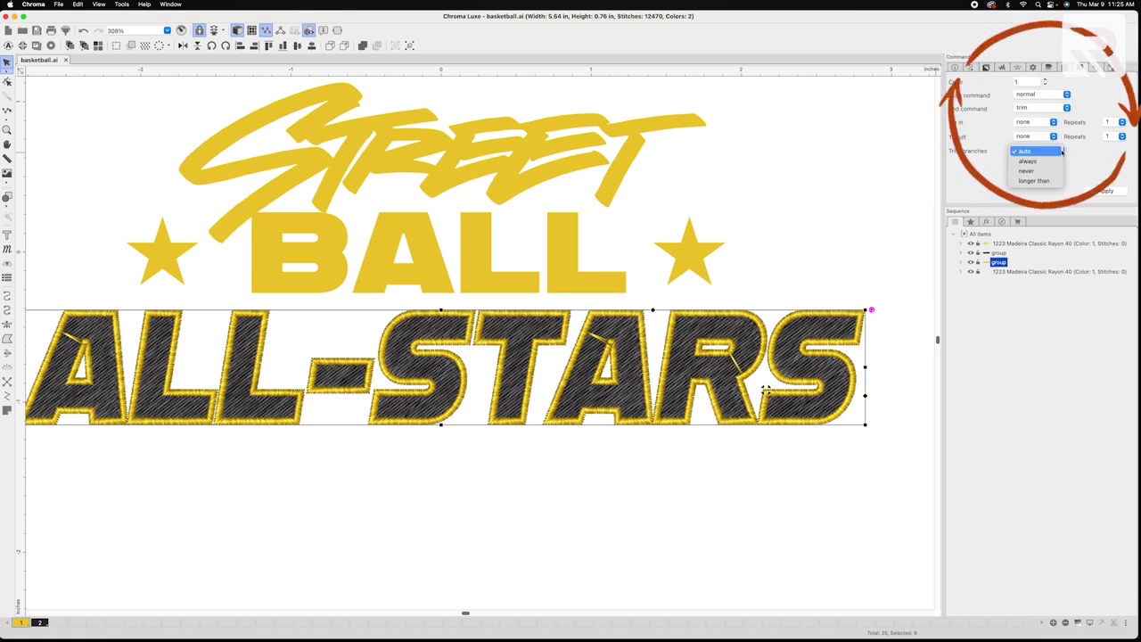
{"action": "left_click", "coordinate": [1034, 162]}
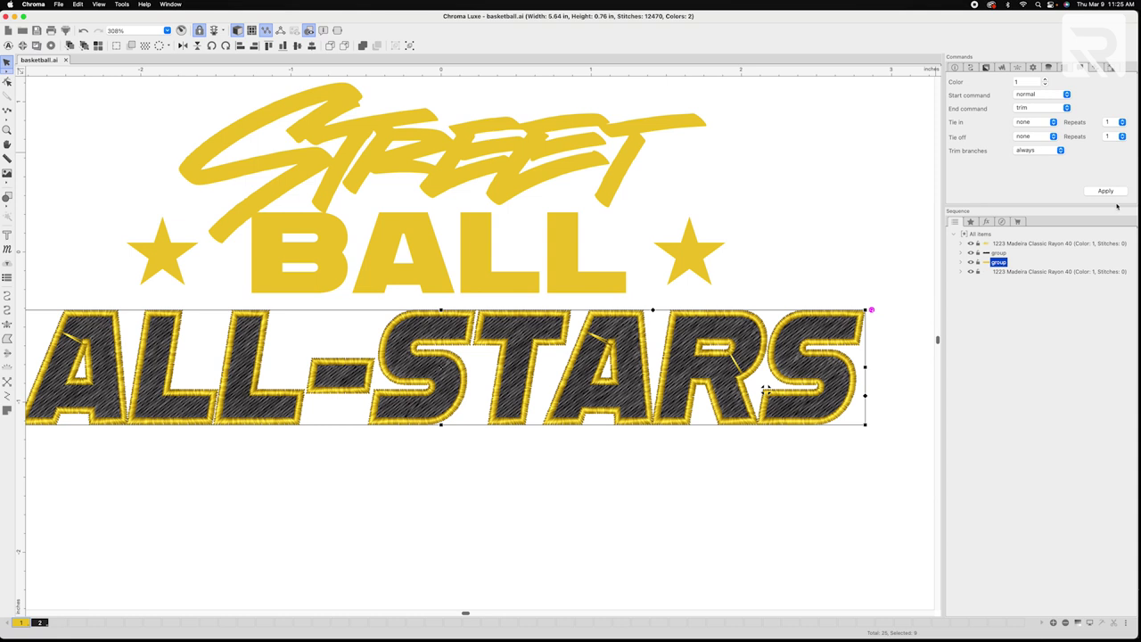
{"action": "left_click", "coordinate": [1103, 192]}
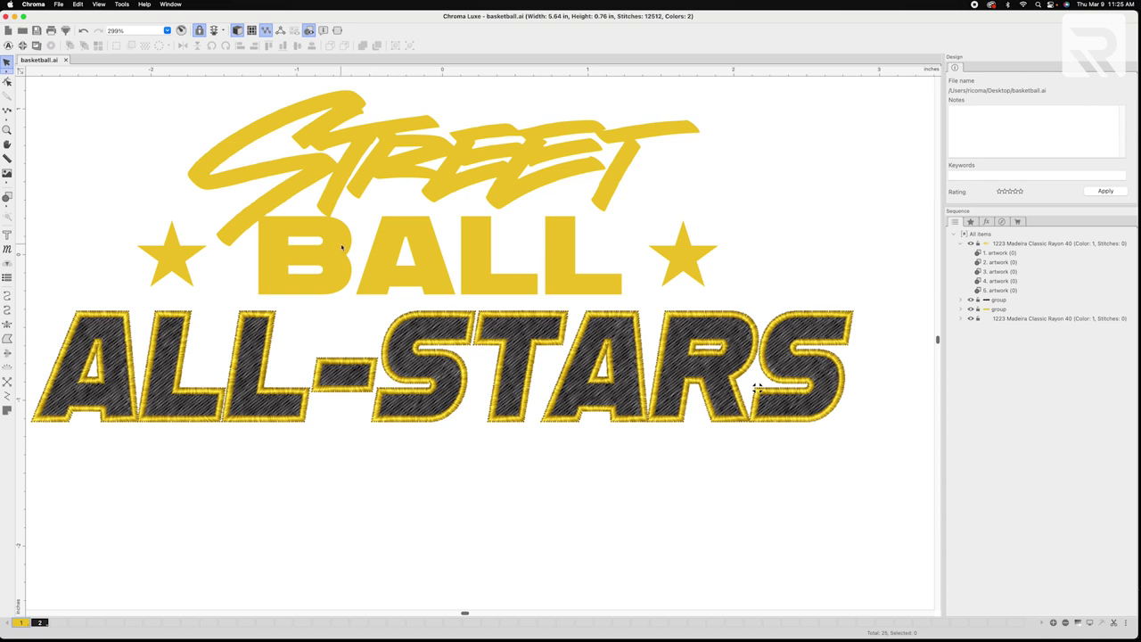
{"action": "left_click", "coordinate": [342, 248]}
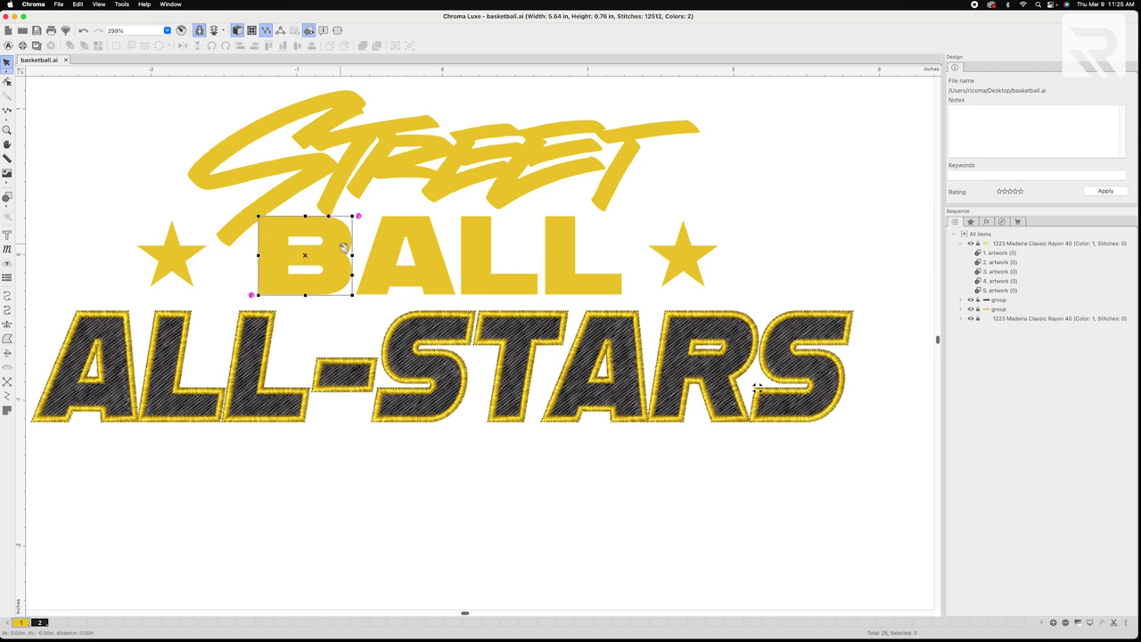
{"action": "left_click", "coordinate": [250, 294]}
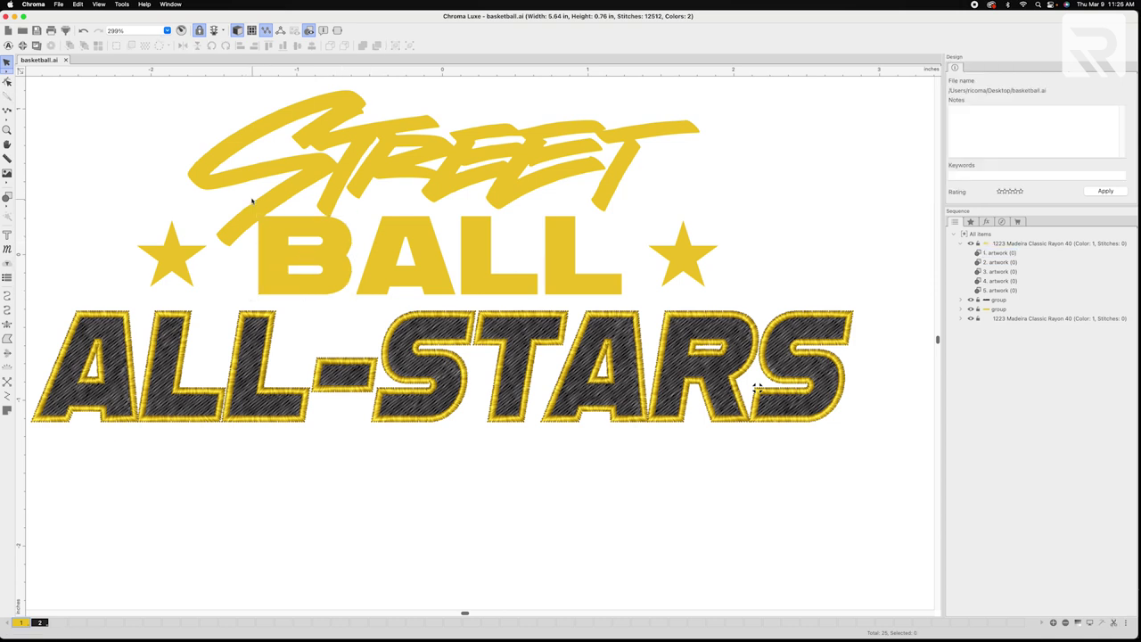
Group the four BALL letter artworks and convert the group to Satin
{"action": "left_click_drag", "start_coordinate": [247, 196], "coordinate": [636, 307]}
{"action": "right_click", "coordinate": [420, 269]}
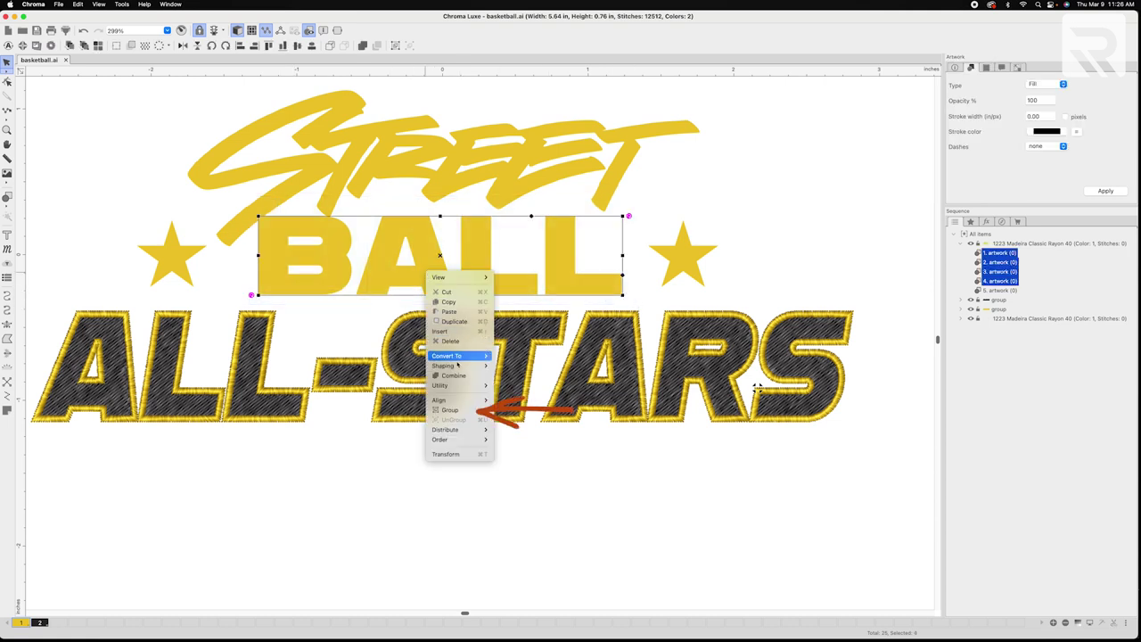
{"action": "left_click", "coordinate": [455, 413]}
{"action": "right_click", "coordinate": [335, 258]}
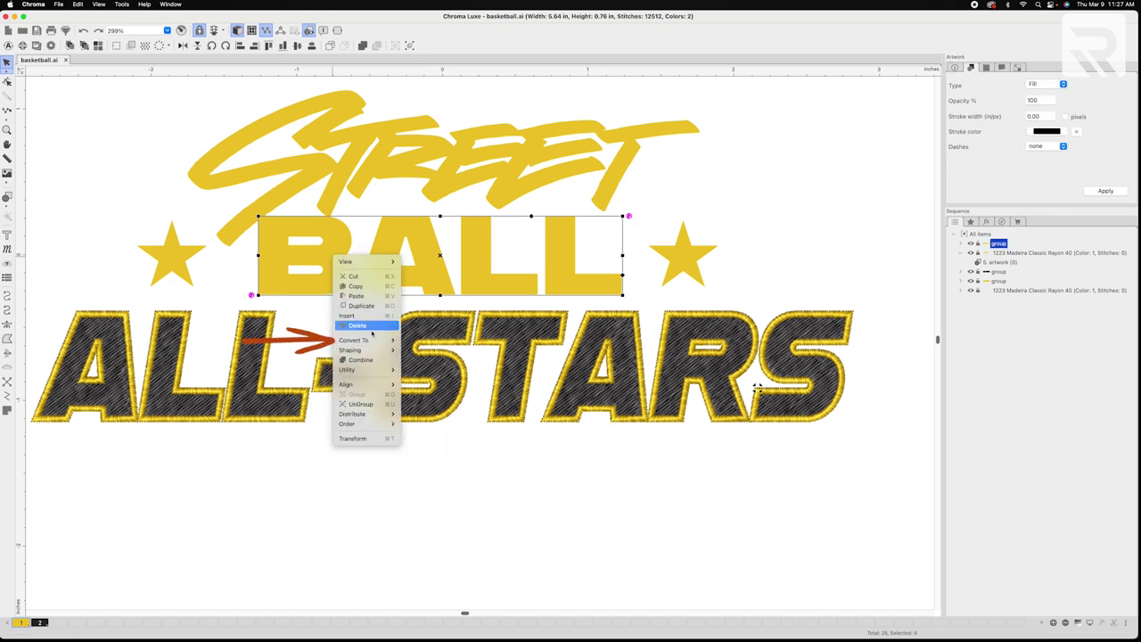
{"action": "mouse_move", "coordinate": [376, 344]}
{"action": "left_click", "coordinate": [413, 351]}
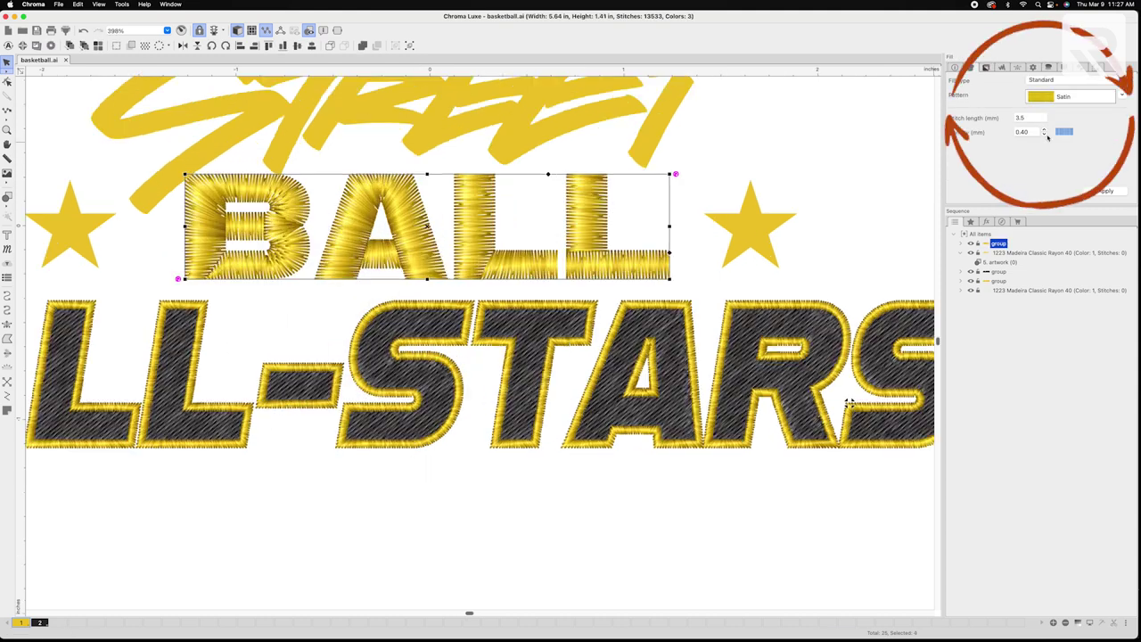
Set the BALL satin group's density to 0.30 mm and recolor it light salmon with color 11
{"action": "left_click", "coordinate": [1045, 135]}
{"action": "left_click", "coordinate": [1045, 134]}
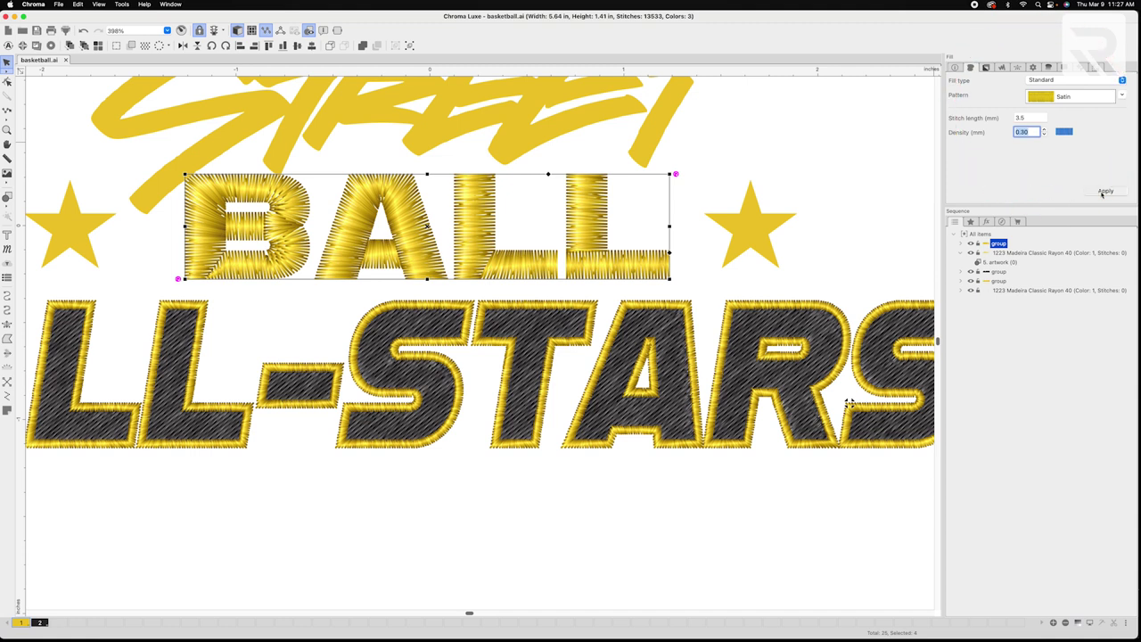
{"action": "left_click", "coordinate": [1104, 191]}
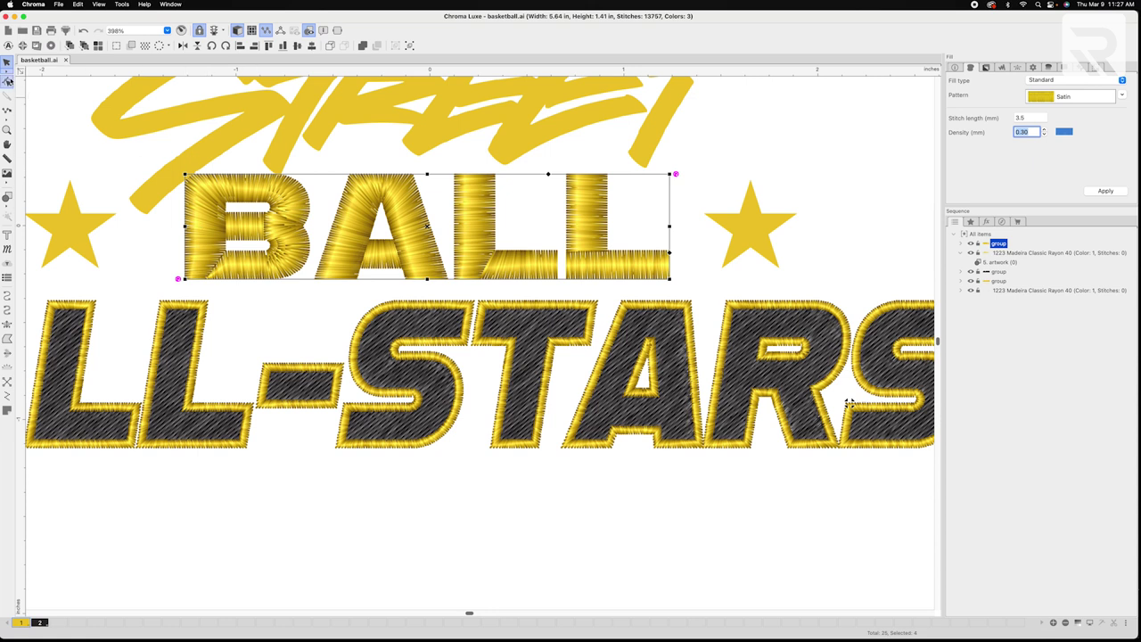
{"action": "left_click", "coordinate": [8, 81]}
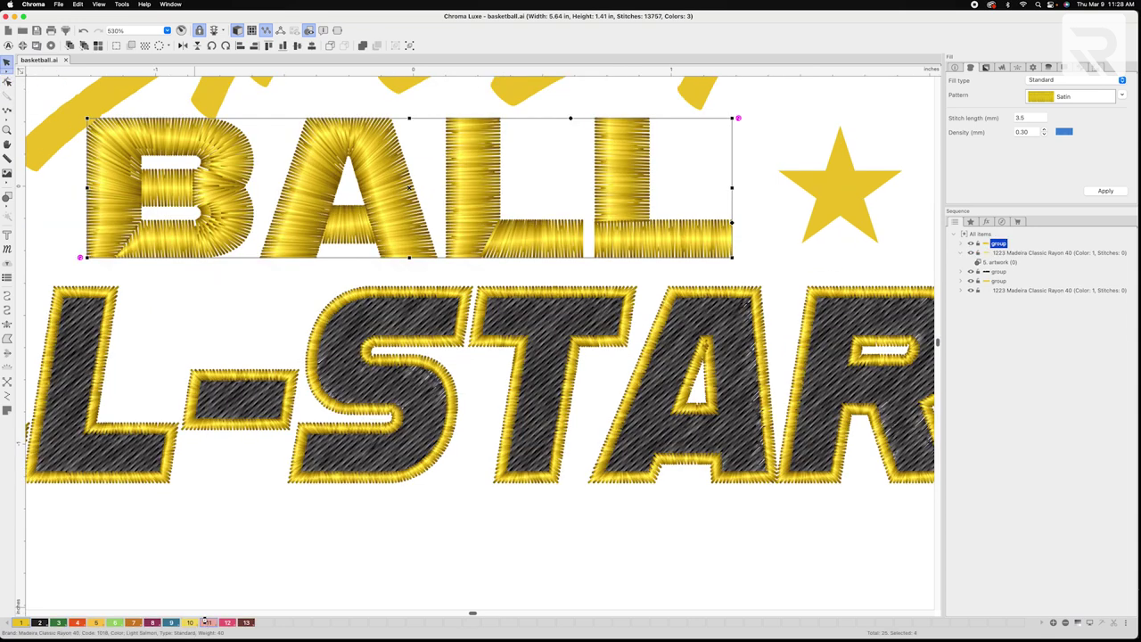
{"action": "left_click", "coordinate": [208, 622]}
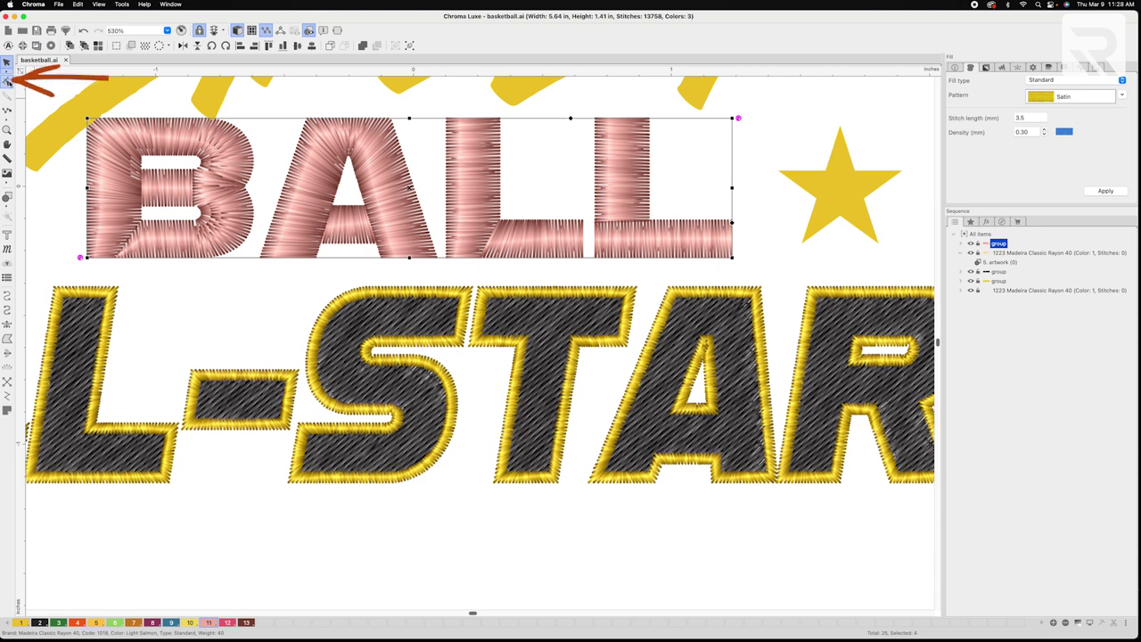
Edit the B's satin outline and straighten the dividing lines at its upper and lower stem corners so they follow the stem's inner edge
{"action": "left_click", "coordinate": [8, 82]}
{"action": "left_click", "coordinate": [229, 142]}
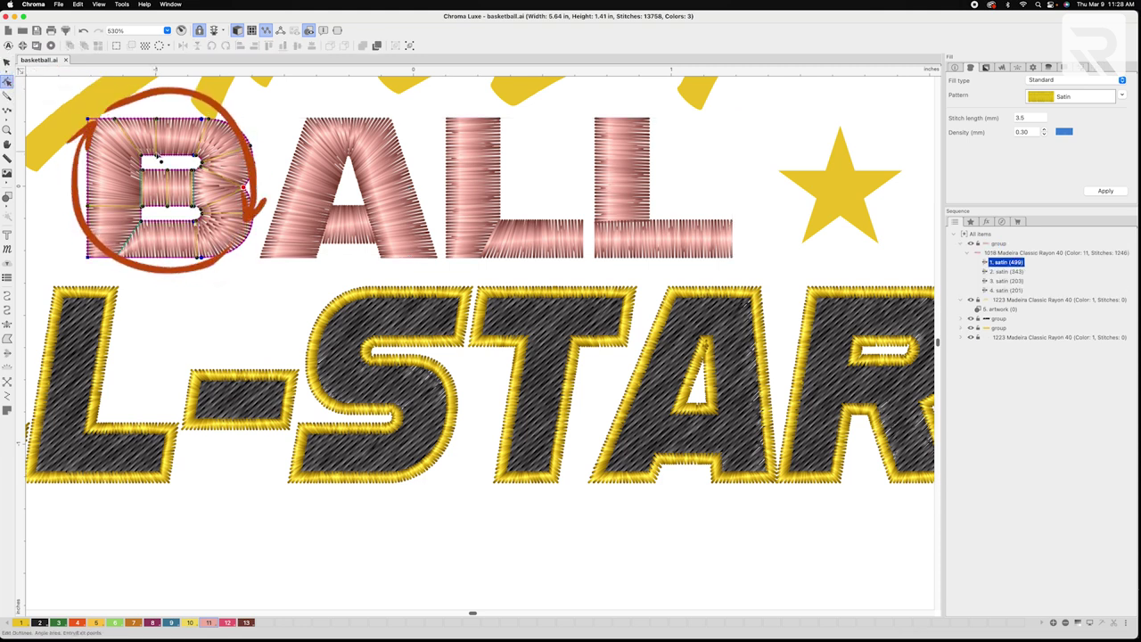
{"action": "scroll", "coordinate": [160, 157], "scroll_direction": "up", "scroll_amount": 1}
{"action": "scroll", "coordinate": [159, 155], "scroll_direction": "up", "scroll_amount": 2}
{"action": "key", "text": "space"}
{"action": "left_click_drag", "start_coordinate": [102, 140], "coordinate": [221, 222]}
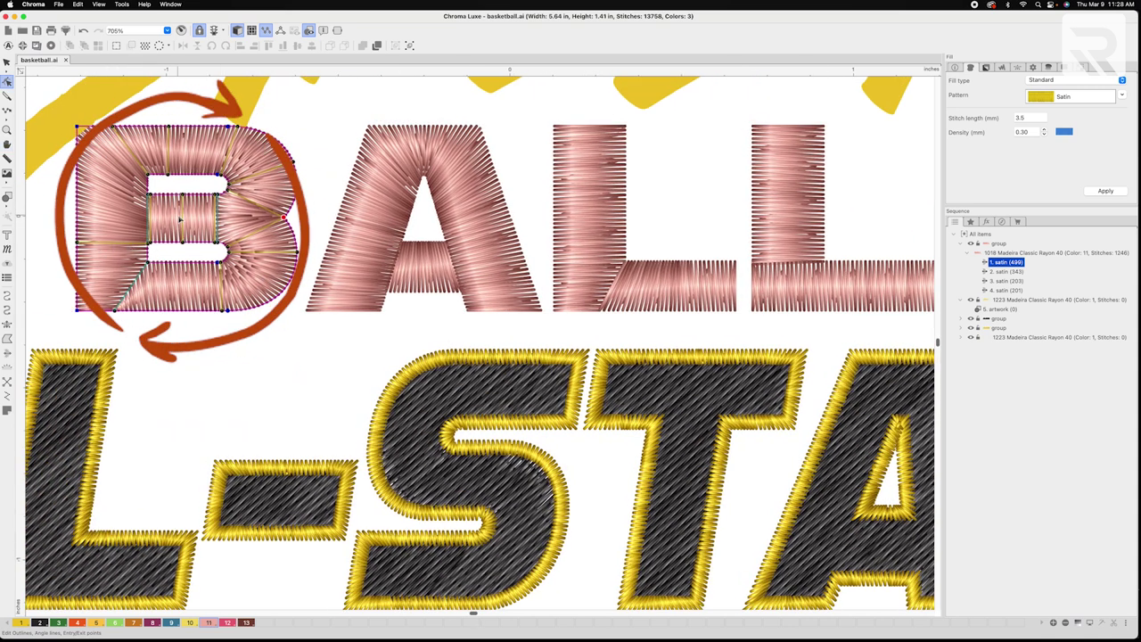
{"action": "scroll", "coordinate": [179, 217], "scroll_direction": "up", "scroll_amount": 1}
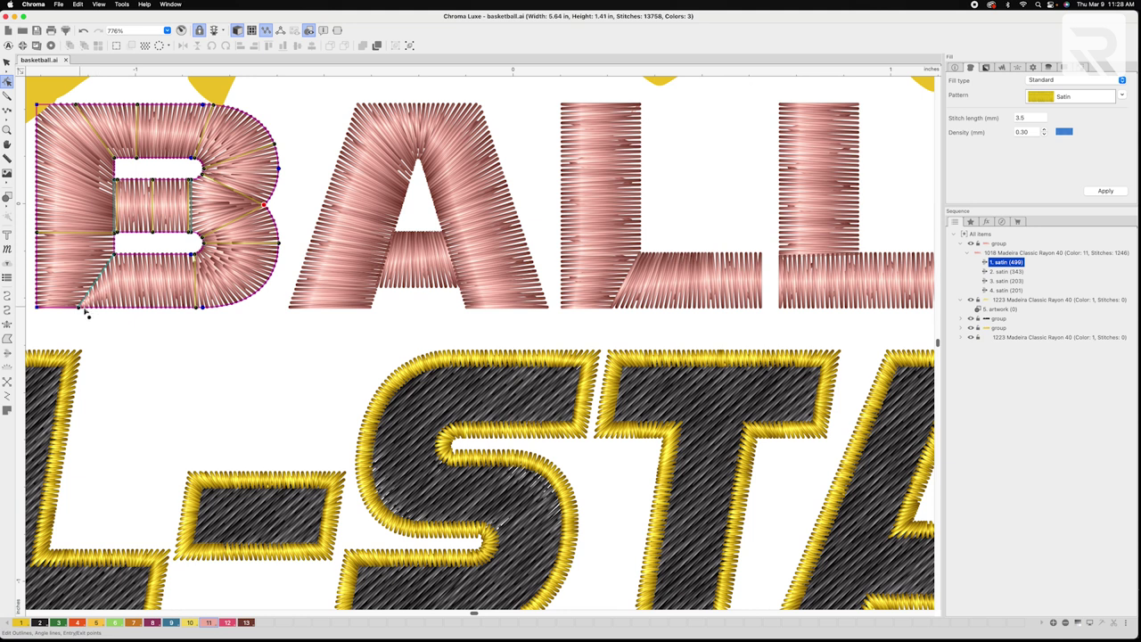
{"action": "left_click_drag", "start_coordinate": [83, 308], "coordinate": [114, 312]}
{"action": "right_click", "coordinate": [117, 157]}
{"action": "left_click", "coordinate": [117, 159]}
{"action": "left_click", "coordinate": [7, 63]}
{"action": "left_click", "coordinate": [7, 82]}
{"action": "left_click_drag", "start_coordinate": [76, 104], "coordinate": [108, 167]}
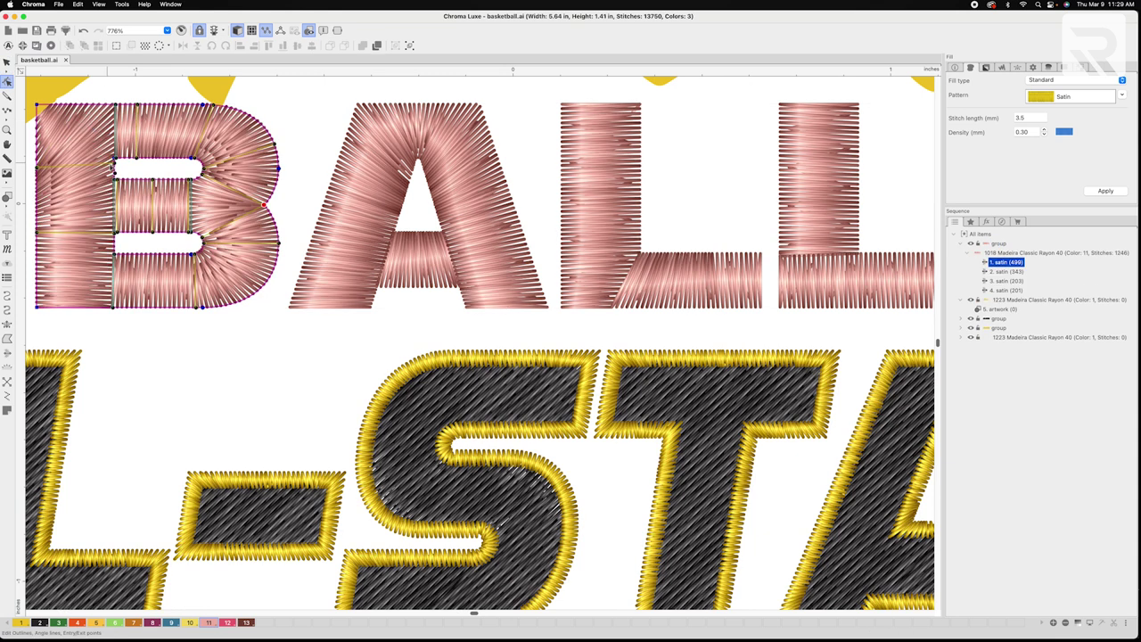
Level the angle lines in the B's stem and straighten the dividing line where the middle bar meets the stem
{"action": "left_click_drag", "start_coordinate": [114, 233], "coordinate": [123, 233]}
{"action": "left_click_drag", "start_coordinate": [114, 232], "coordinate": [114, 238]}
{"action": "left_click_drag", "start_coordinate": [37, 233], "coordinate": [275, 311]}
{"action": "left_click", "coordinate": [140, 345]}
{"action": "scroll", "coordinate": [112, 218], "scroll_direction": "up", "scroll_amount": 2}
{"action": "scroll", "coordinate": [276, 311], "scroll_direction": "up", "scroll_amount": 2}
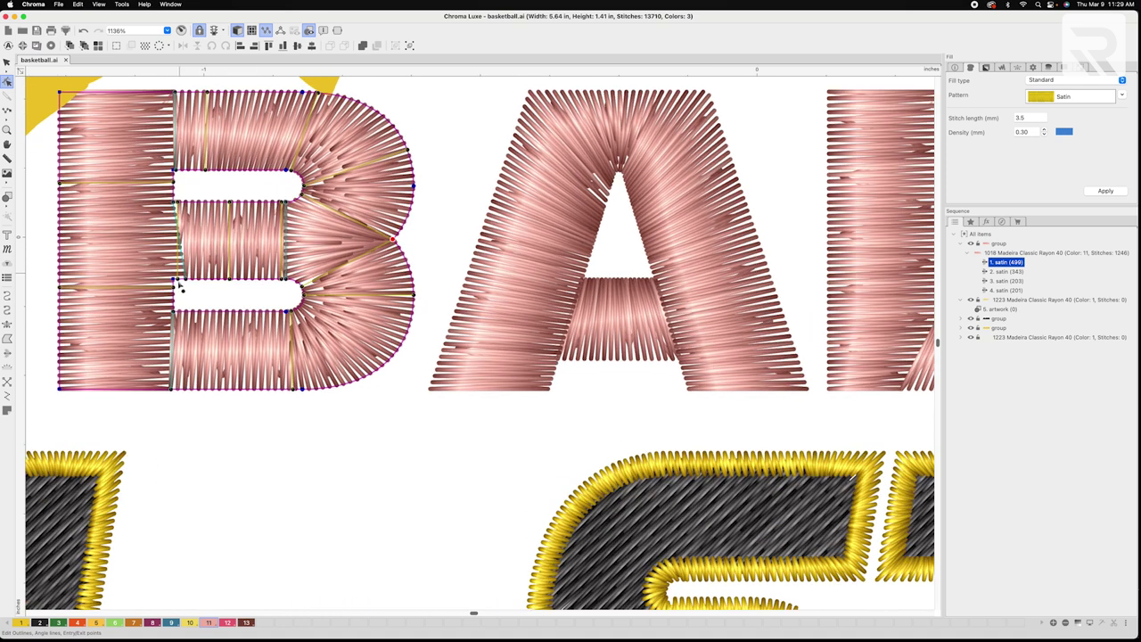
{"action": "left_click", "coordinate": [239, 310]}
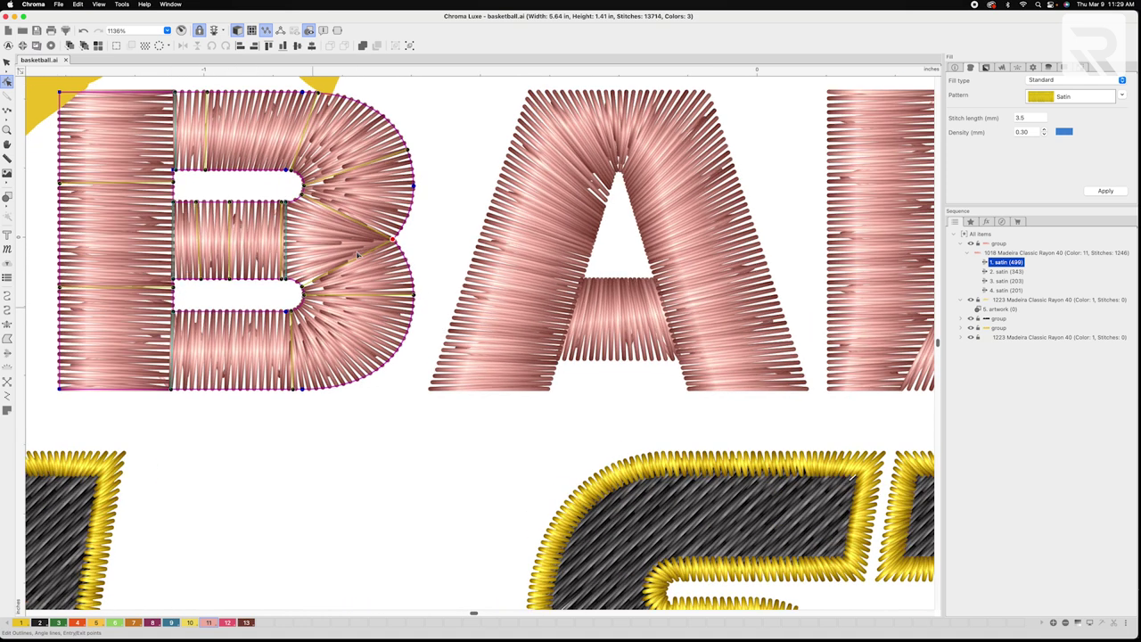
Adjust the stitch line at the notch between the B's upper and lower bowls
{"action": "right_click", "coordinate": [303, 286]}
{"action": "left_click", "coordinate": [327, 350]}
{"action": "key", "text": "g"}
{"action": "key", "text": "Escape"}
{"action": "scroll", "coordinate": [344, 400], "scroll_direction": "down", "scroll_amount": 3}
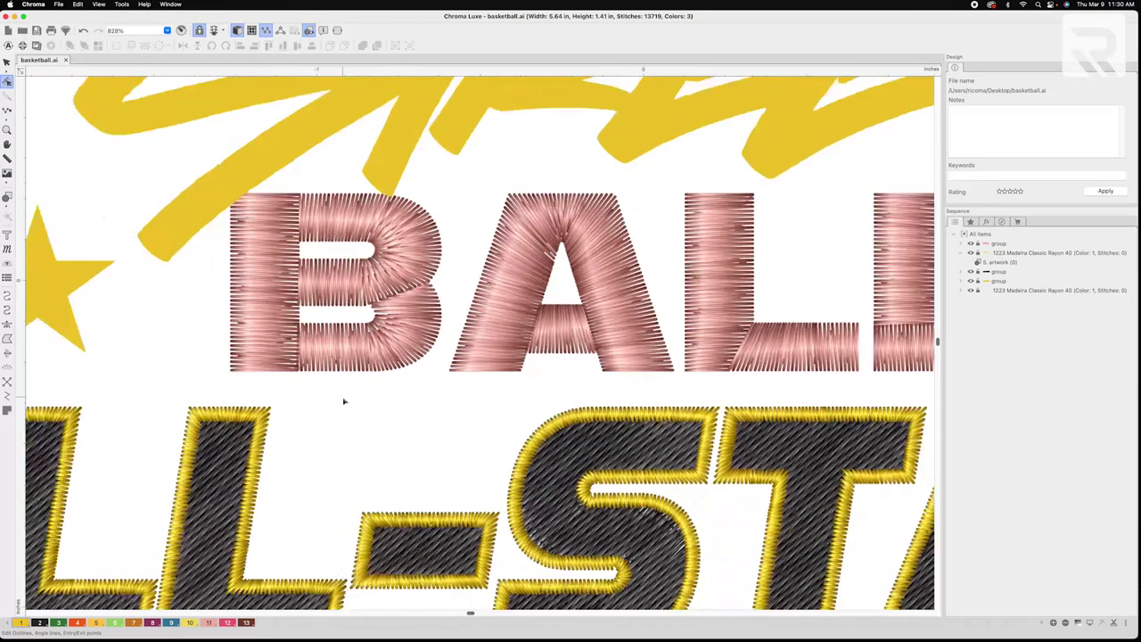
Adjust the A's stitch angle lines at the apex above its counter to close the gap in the stitches
{"action": "scroll", "coordinate": [344, 400], "scroll_direction": "up", "scroll_amount": 2}
{"action": "left_click", "coordinate": [311, 320]}
{"action": "left_click_drag", "start_coordinate": [522, 294], "coordinate": [313, 302]}
{"action": "key", "text": "e"}
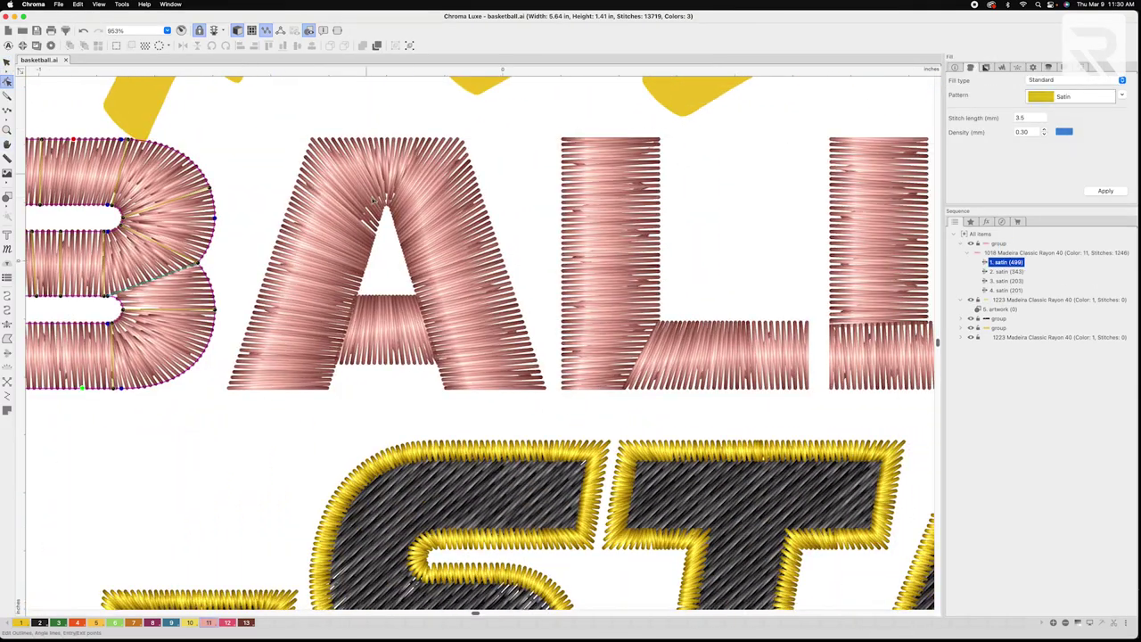
{"action": "left_click", "coordinate": [316, 142]}
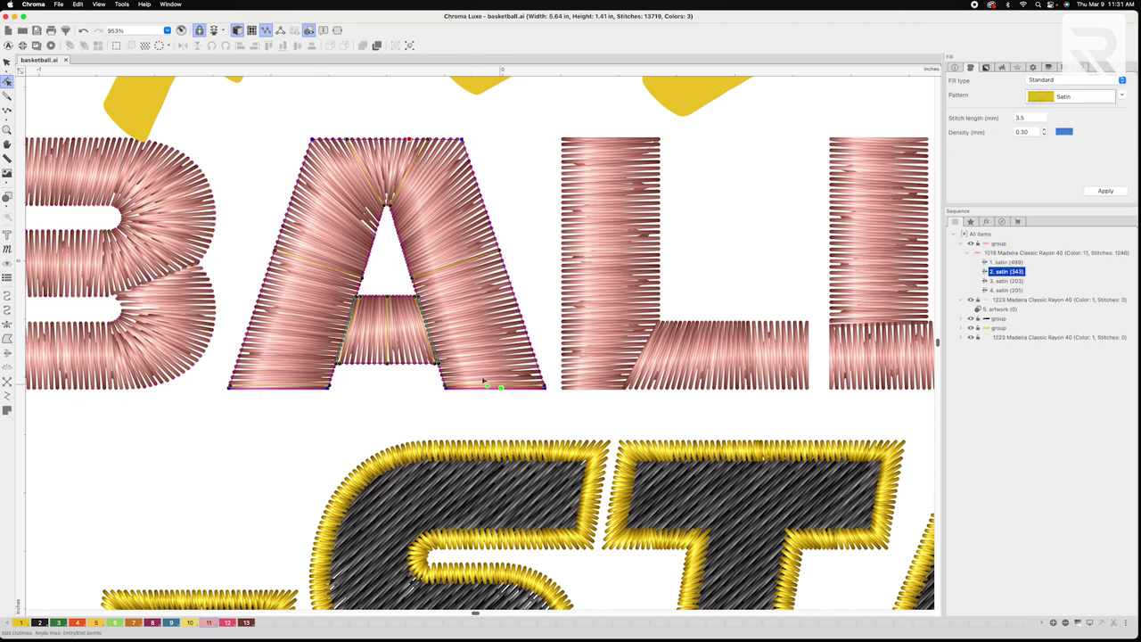
{"action": "left_click", "coordinate": [724, 293]}
{"action": "key", "text": "space"}
{"action": "key", "text": "space"}
{"action": "key", "text": "space"}
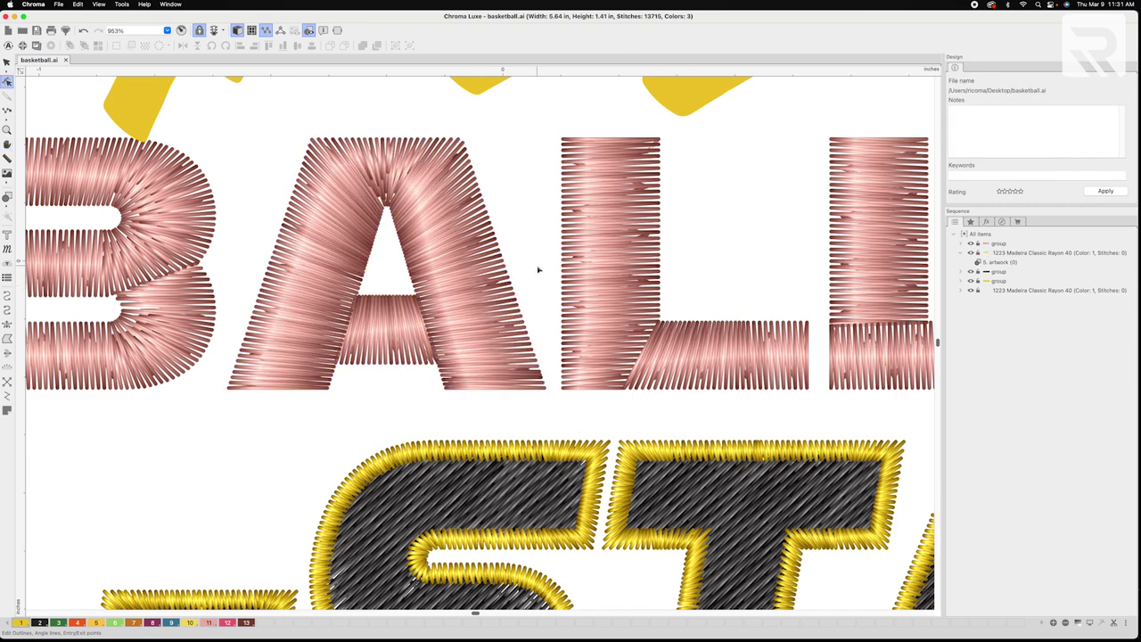
Move the first L's dividing line so it runs vertically from the inner corner to the baseline
{"action": "left_click_drag", "start_coordinate": [550, 271], "coordinate": [303, 296]}
{"action": "key", "text": "space"}
{"action": "left_click", "coordinate": [332, 169]}
{"action": "left_click_drag", "start_coordinate": [376, 413], "coordinate": [437, 418]}
{"action": "scroll", "coordinate": [458, 412], "scroll_direction": "up", "scroll_amount": 3}
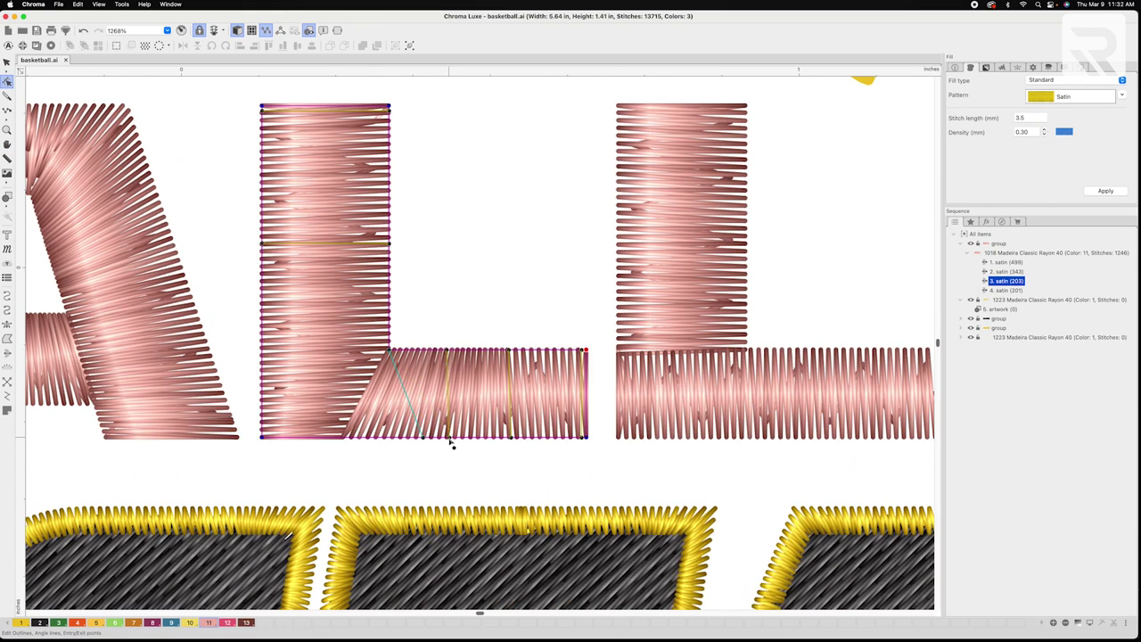
{"action": "key", "text": "super+minus"}
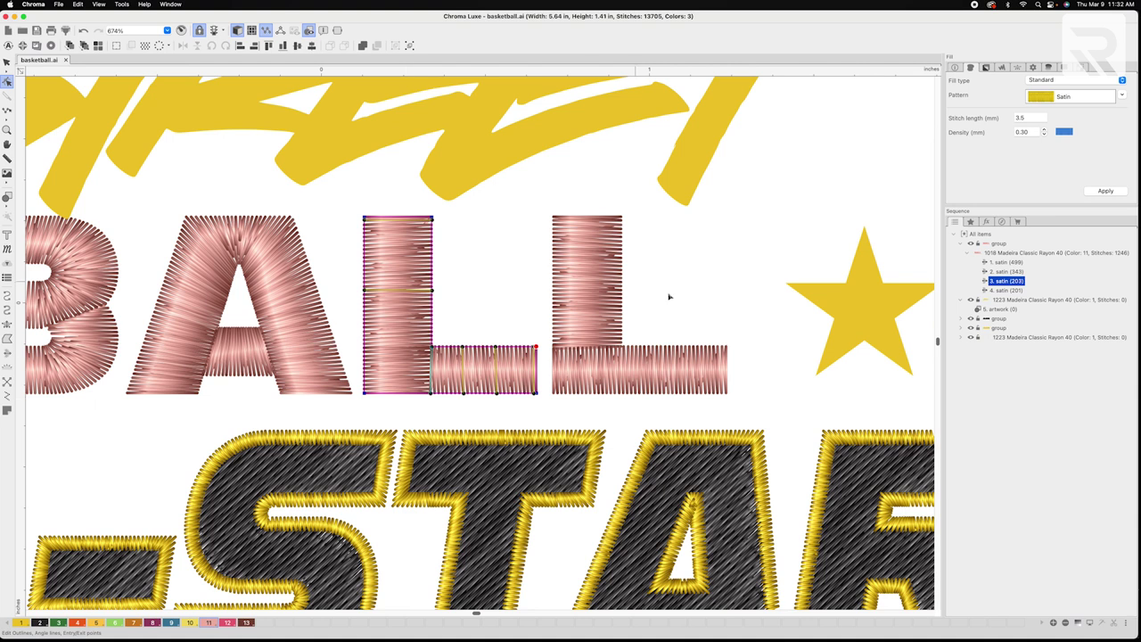
Rework the second L's dividing line so the stem runs to the baseline and the foot starts at the inner corner
{"action": "key", "text": "space"}
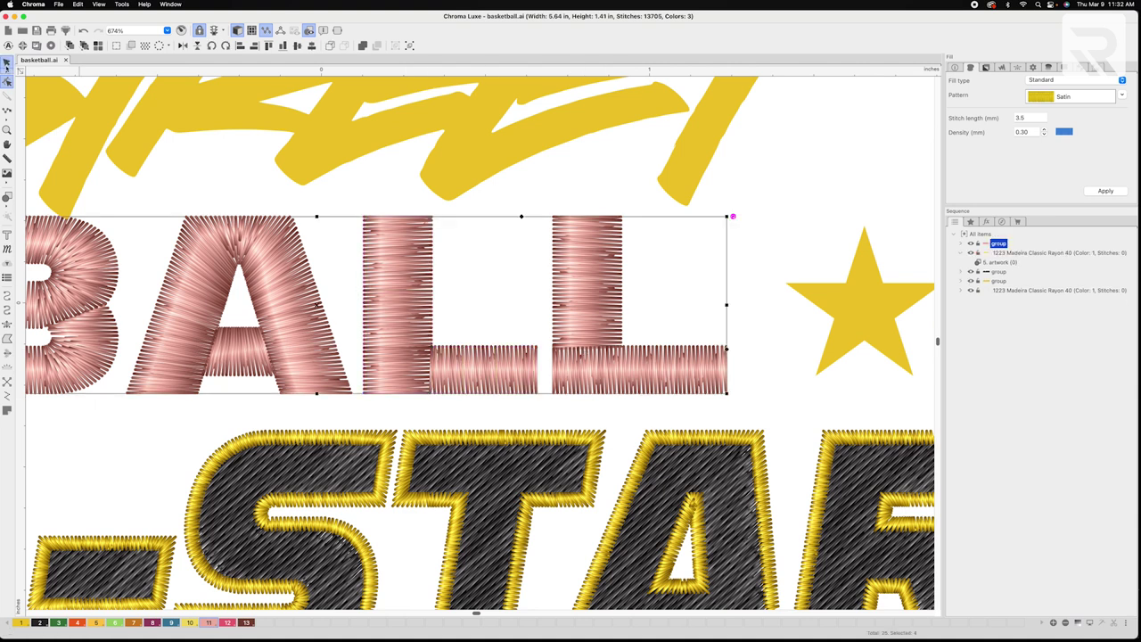
{"action": "key", "text": "space"}
{"action": "left_click", "coordinate": [559, 300]}
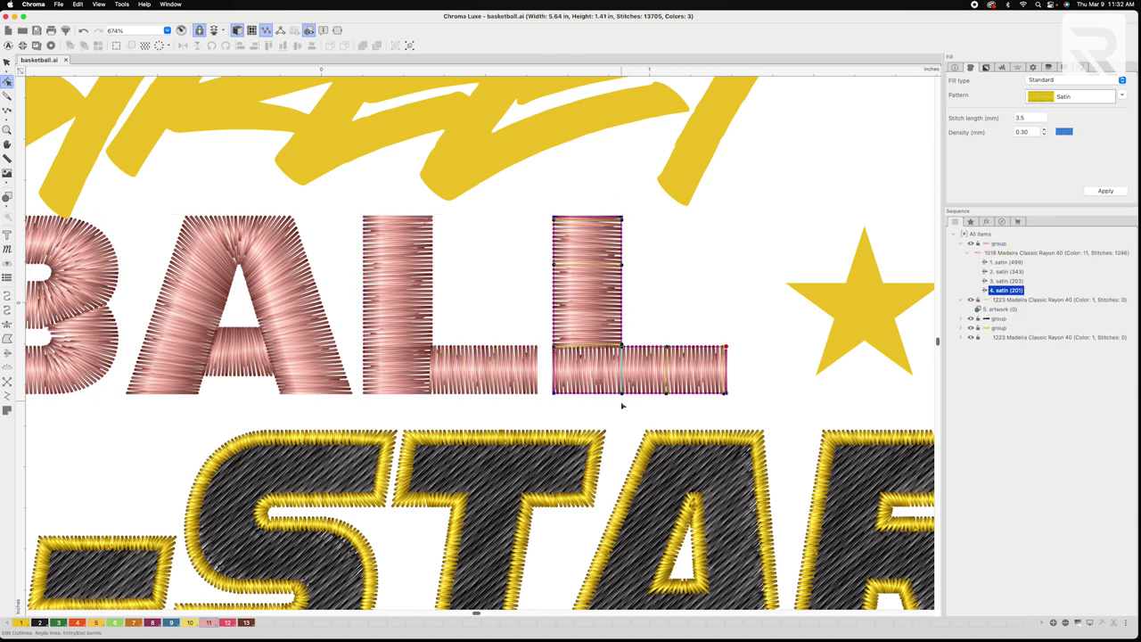
{"action": "key", "text": "super+equal"}
{"action": "key", "text": "super+equal"}
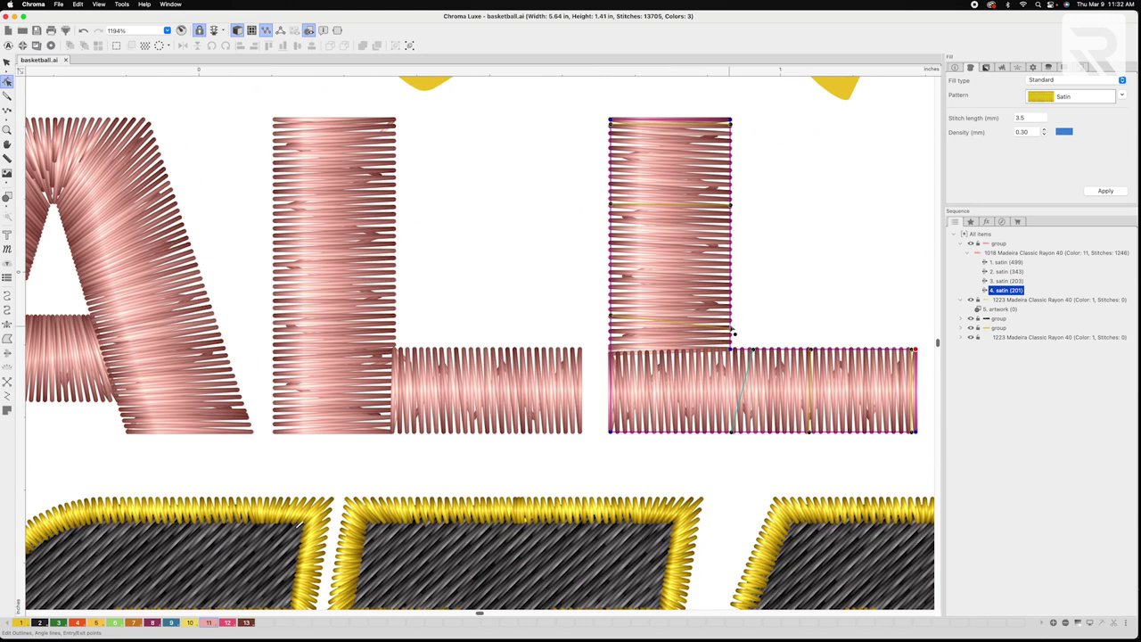
{"action": "key", "text": "g"}
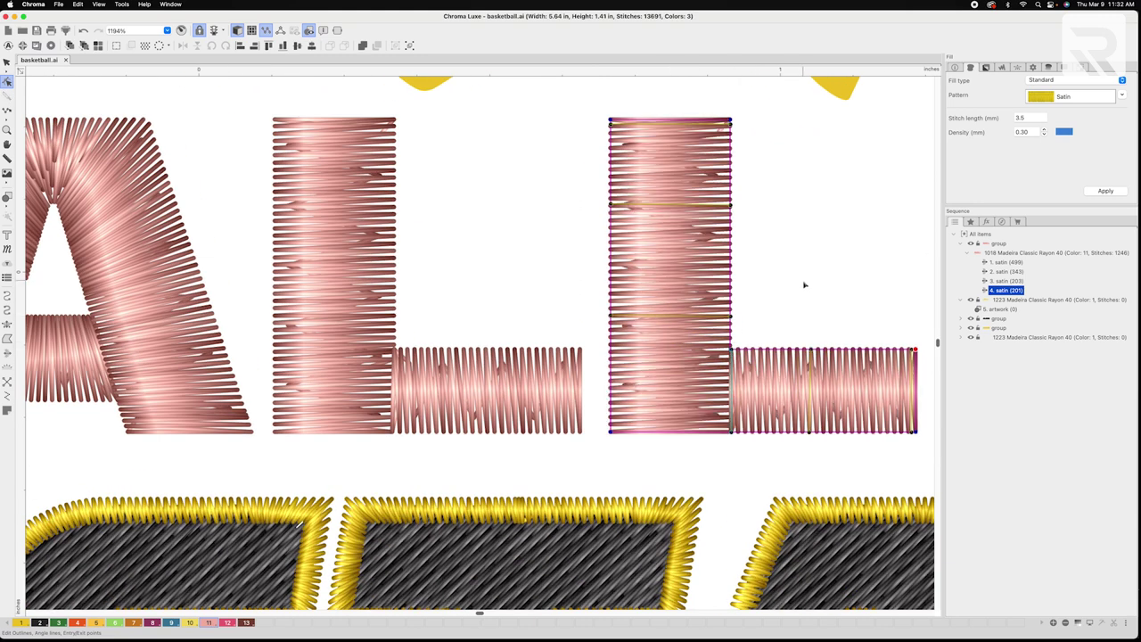
Recolor the whole BALL group yellow with color 1
{"action": "key", "text": "super+minus"}
{"action": "key", "text": "super+minus"}
{"action": "key", "text": "super+minus"}
{"action": "key", "text": "super+minus"}
{"action": "key", "text": "space"}
{"action": "left_click", "coordinate": [19, 626]}
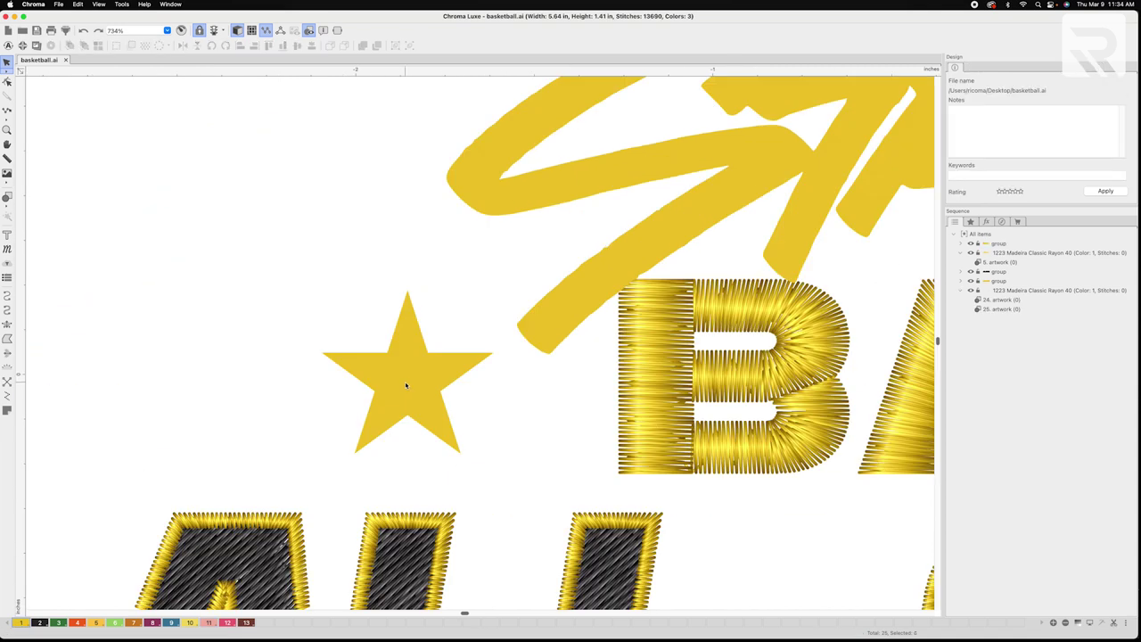
Place a horizontal guide through the left star's center and draw a four-point Complex Fill over its upper point down to the center
{"action": "left_click", "coordinate": [409, 385]}
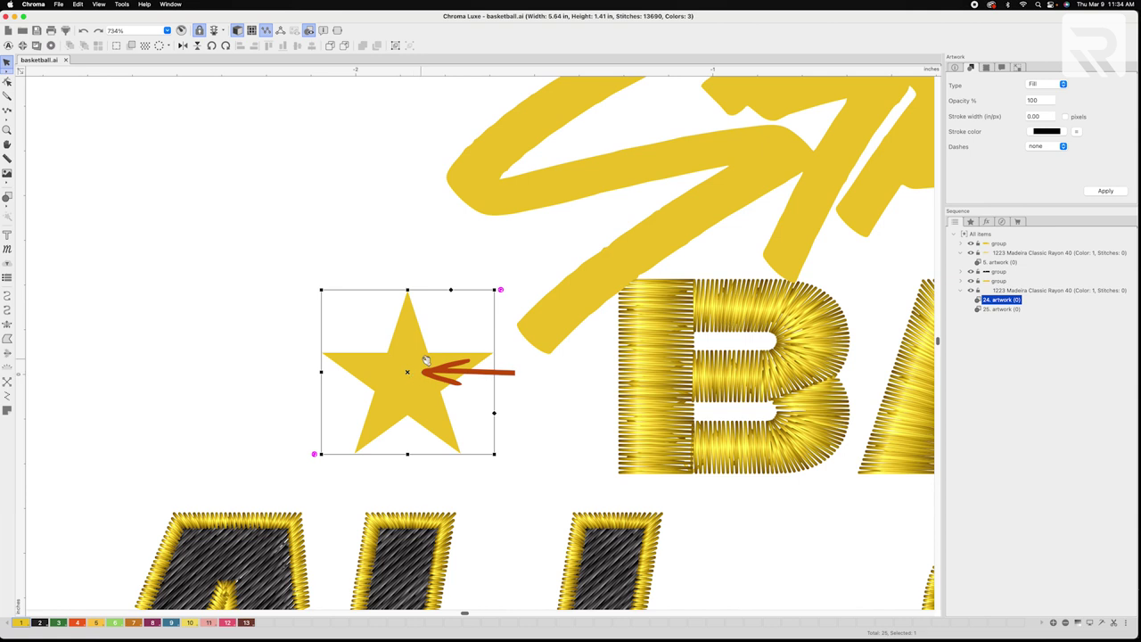
{"action": "left_click_drag", "start_coordinate": [156, 74], "coordinate": [445, 375]}
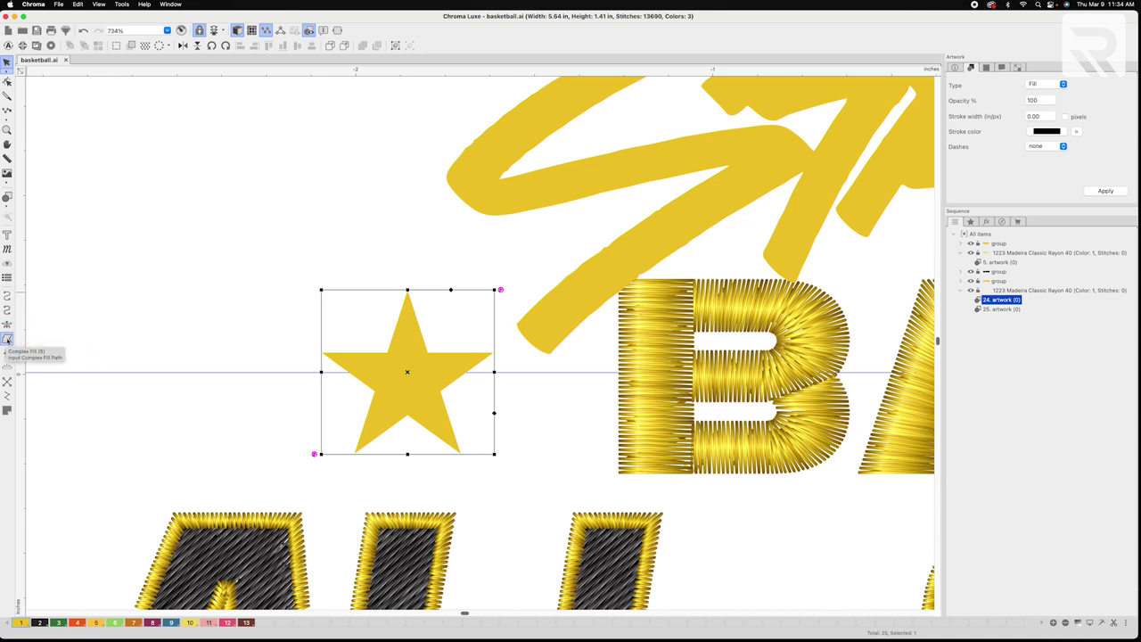
{"action": "left_click", "coordinate": [7, 340]}
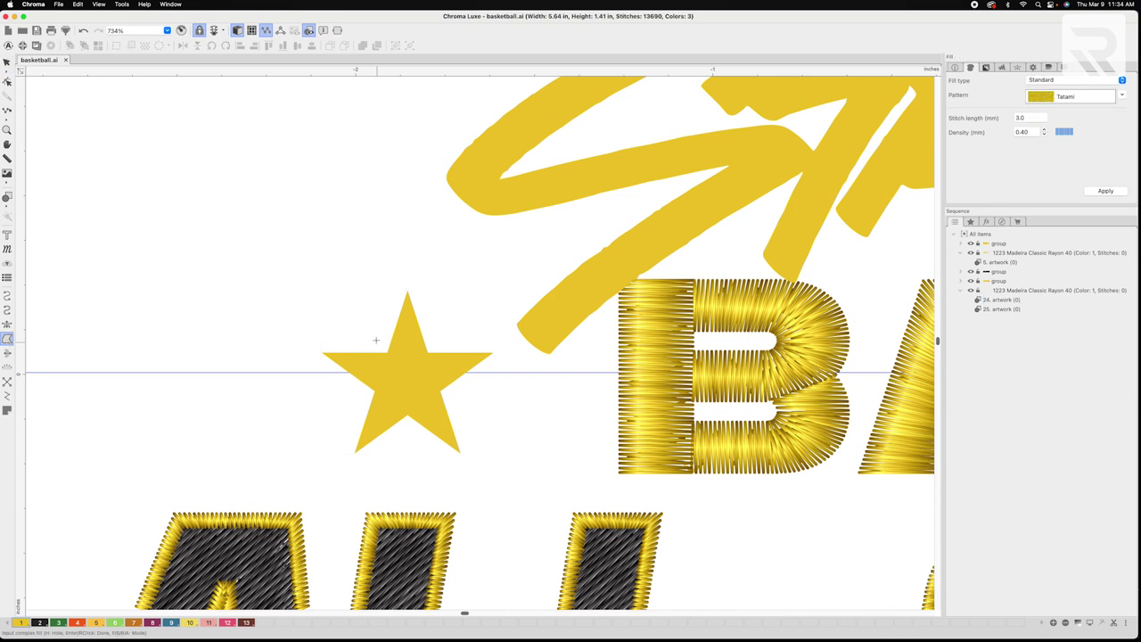
{"action": "scroll", "coordinate": [403, 348], "scroll_direction": "up", "scroll_amount": 5}
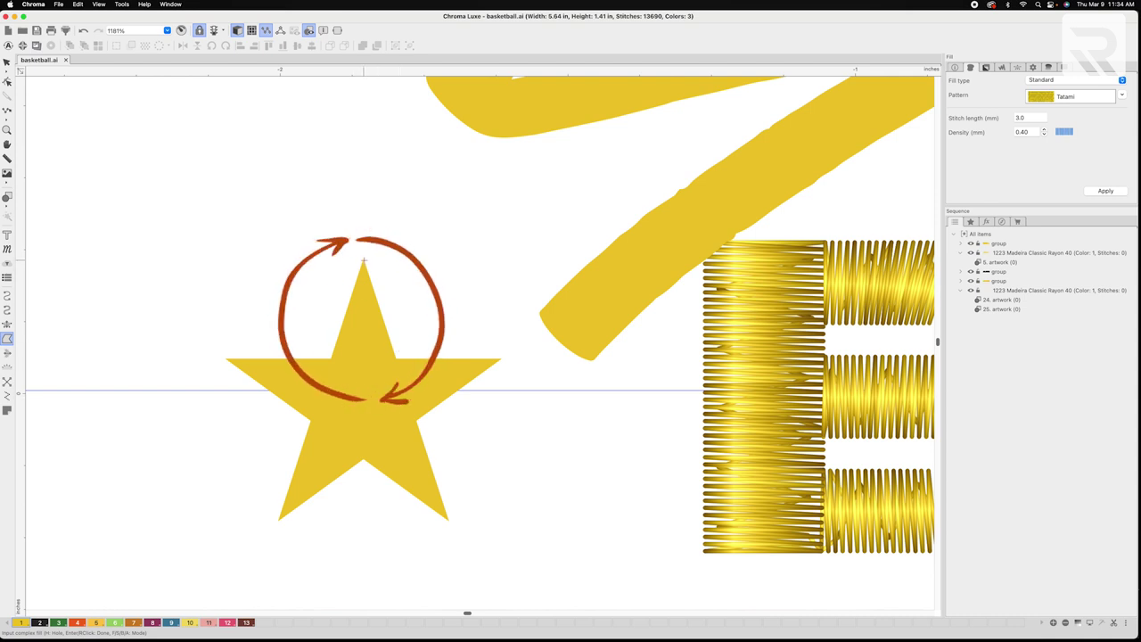
{"action": "left_click", "coordinate": [363, 259]}
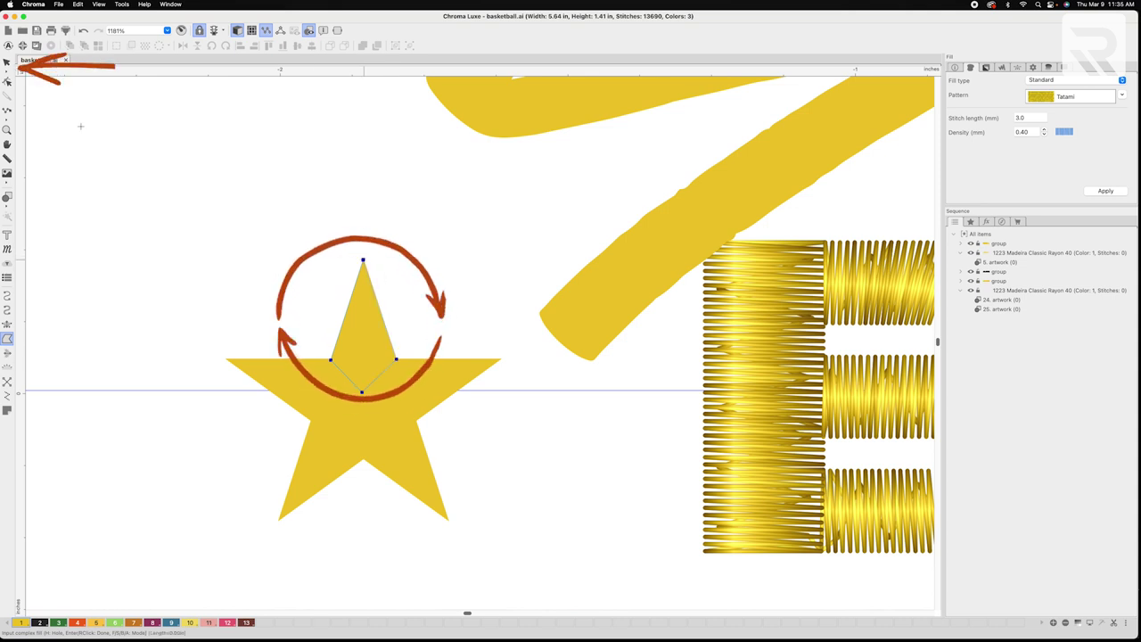
{"action": "left_click", "coordinate": [6, 62]}
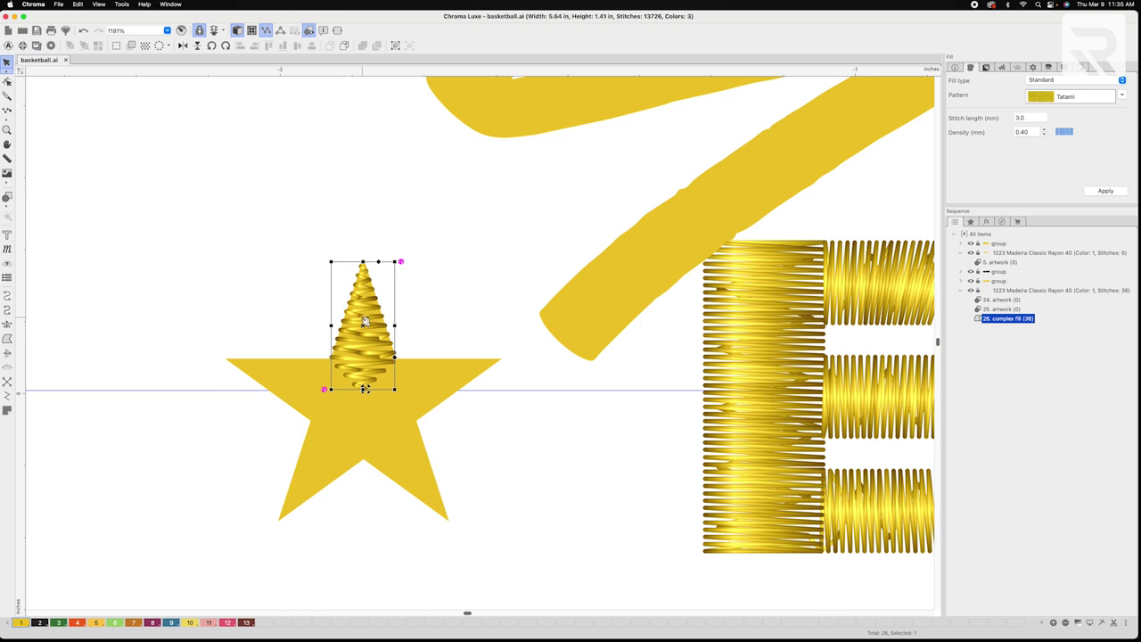
Convert the star point's complex fill to Satin with 0.30 mm density and level its stitch direction horizontally
{"action": "right_click", "coordinate": [363, 321]}
{"action": "mouse_move", "coordinate": [383, 400]}
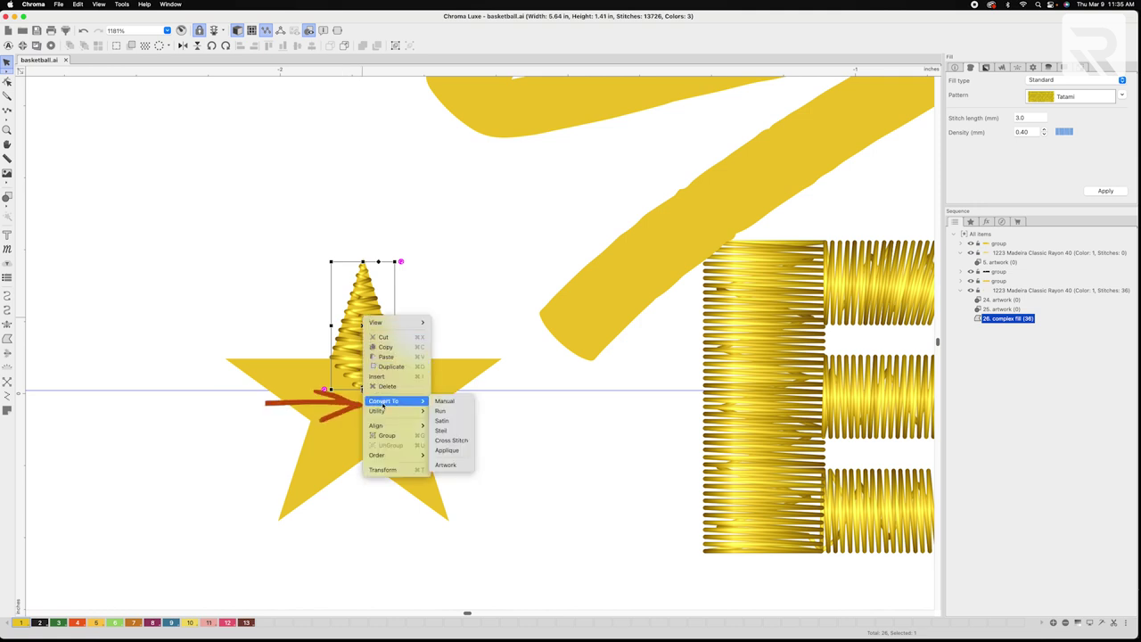
{"action": "left_click", "coordinate": [443, 420]}
{"action": "double_click", "coordinate": [1020, 133]}
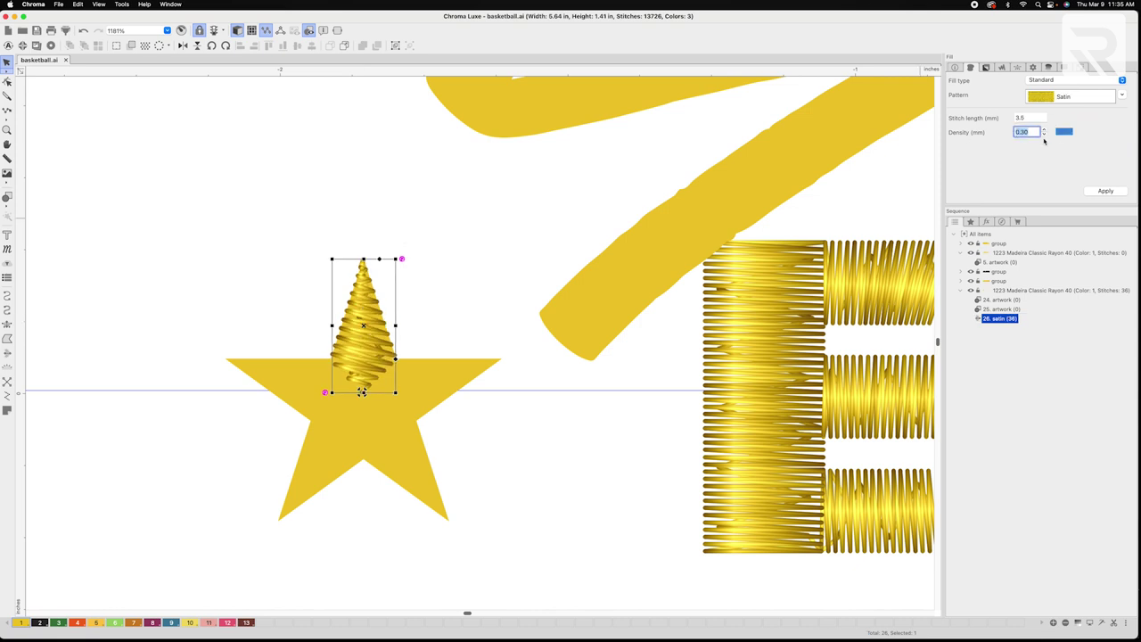
{"action": "left_click", "coordinate": [1105, 190]}
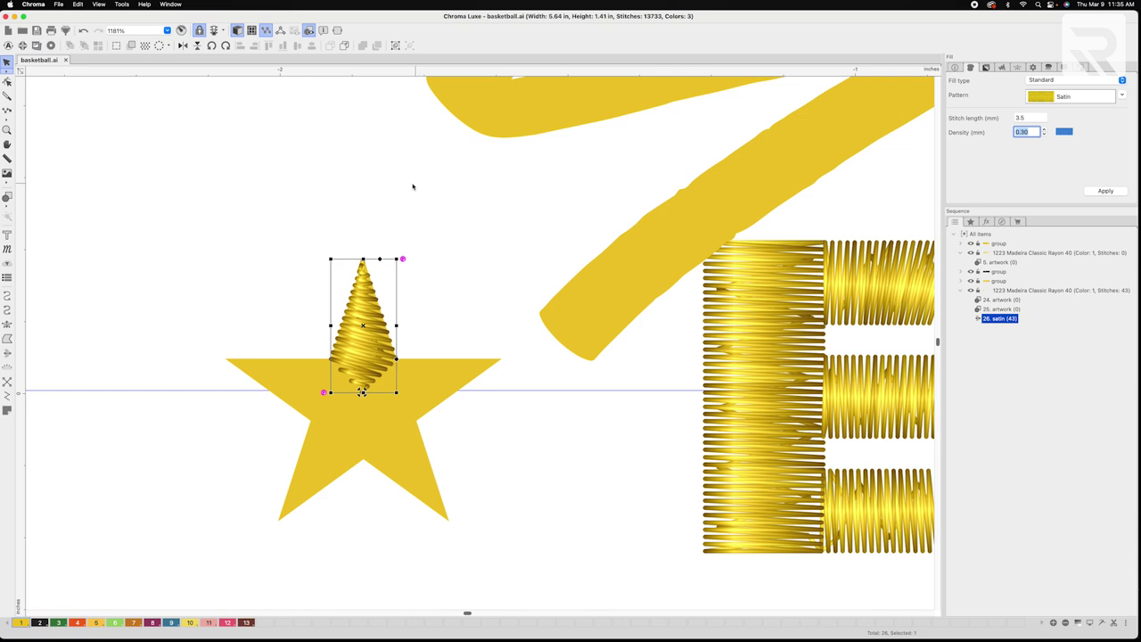
{"action": "left_click", "coordinate": [7, 81]}
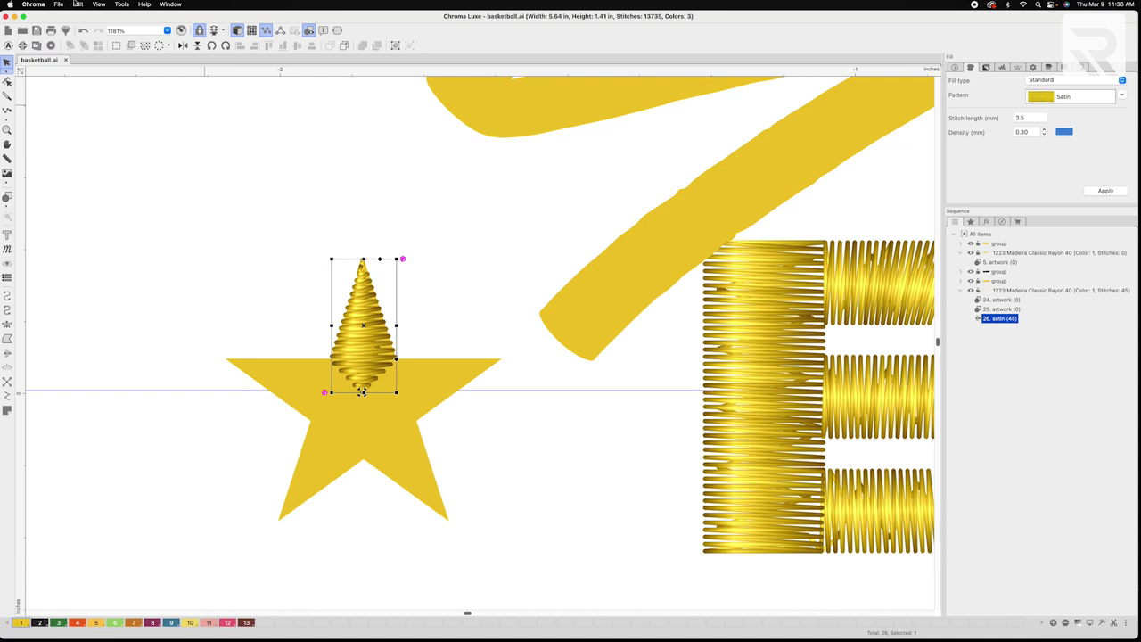
Copy and paste the satin star point, then rotate the copy and fit it over the star's upper-right point
{"action": "left_click", "coordinate": [77, 4]}
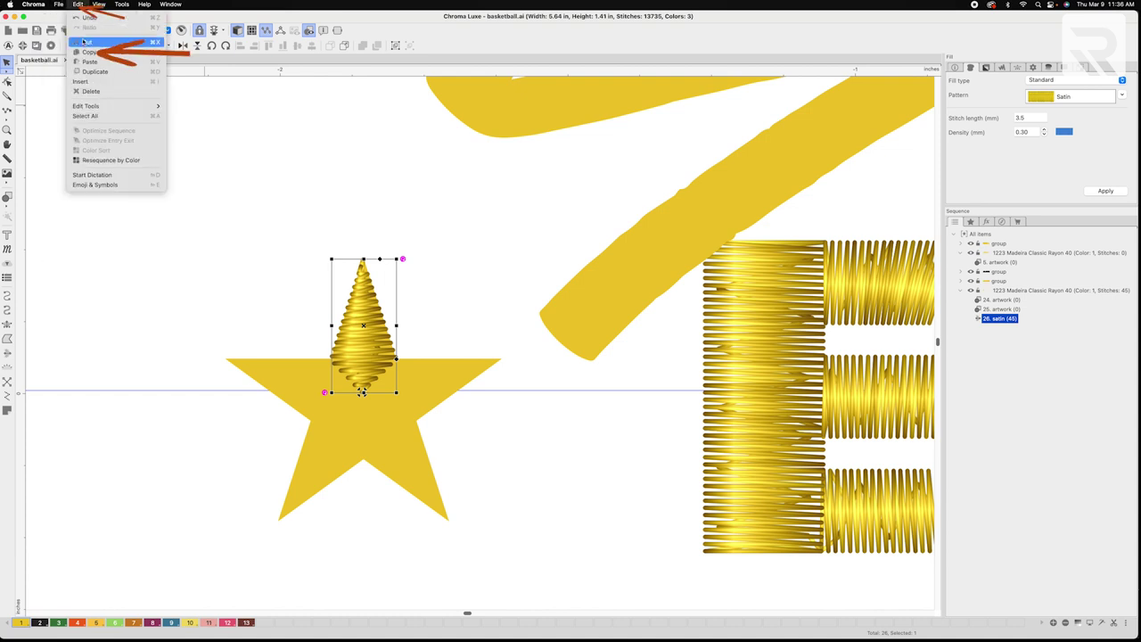
{"action": "left_click", "coordinate": [87, 52]}
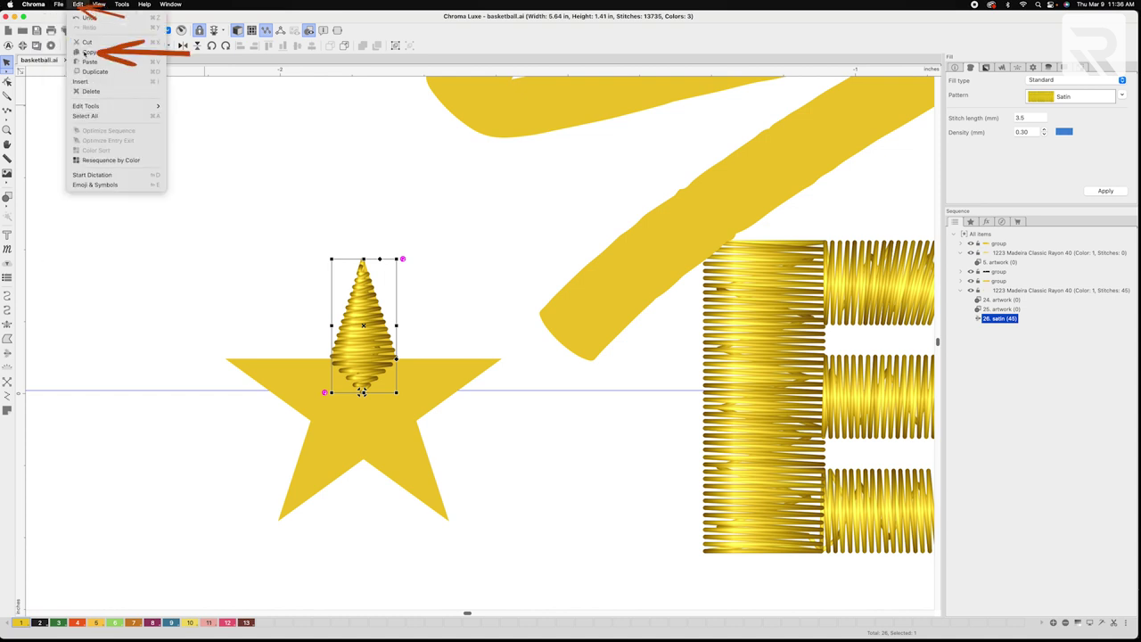
{"action": "left_click", "coordinate": [78, 5]}
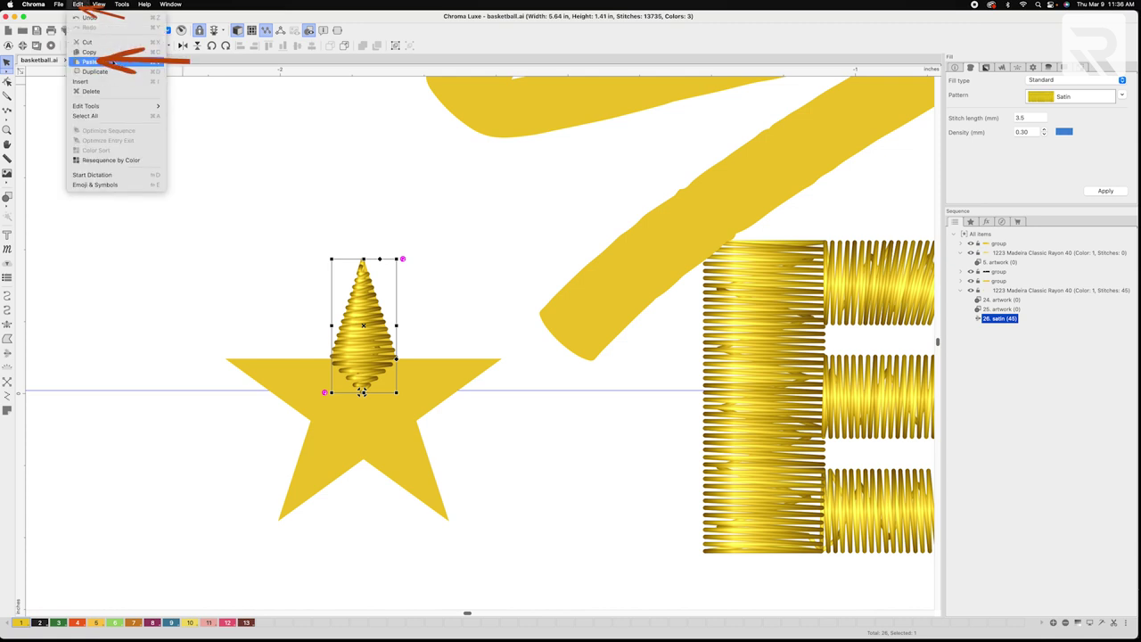
{"action": "left_click", "coordinate": [112, 62]}
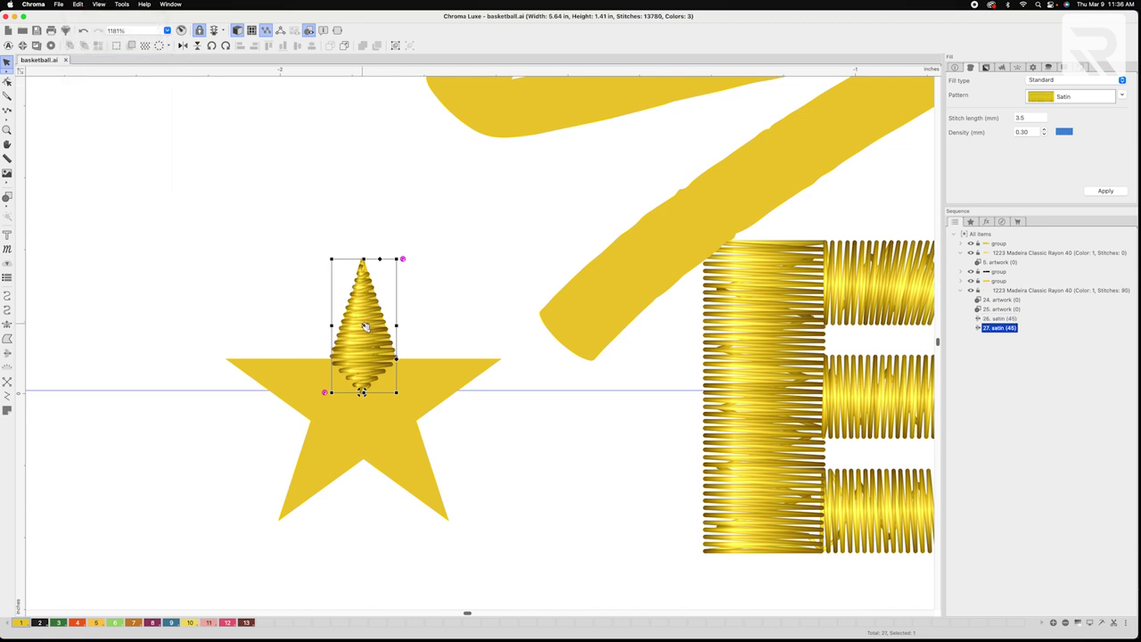
{"action": "left_click_drag", "start_coordinate": [365, 327], "coordinate": [432, 357]}
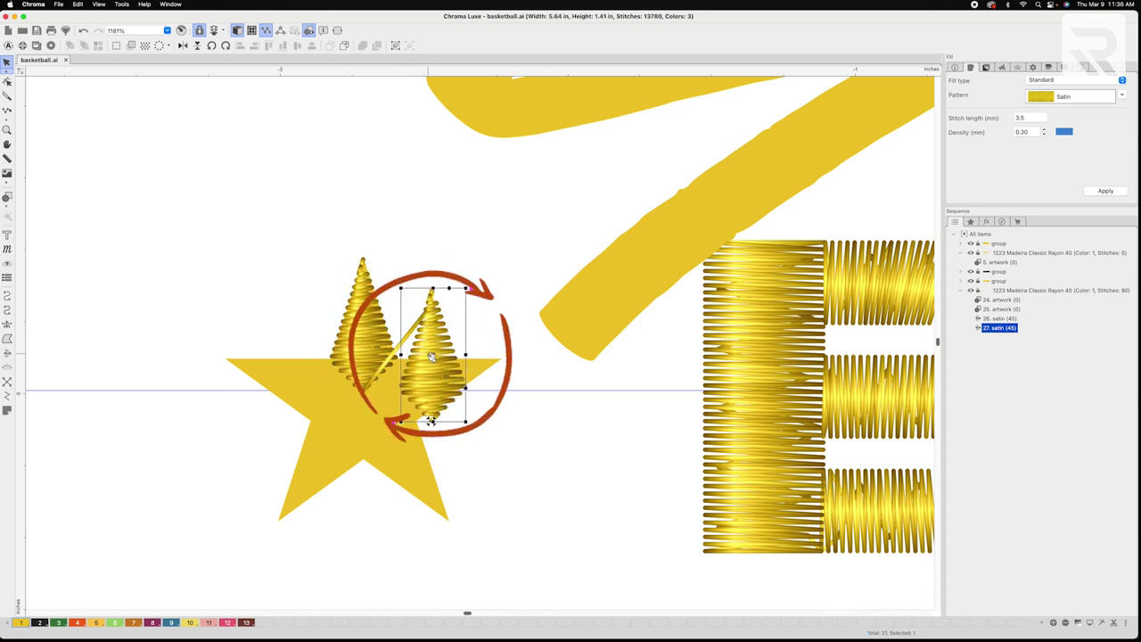
{"action": "key", "text": "super+equal"}
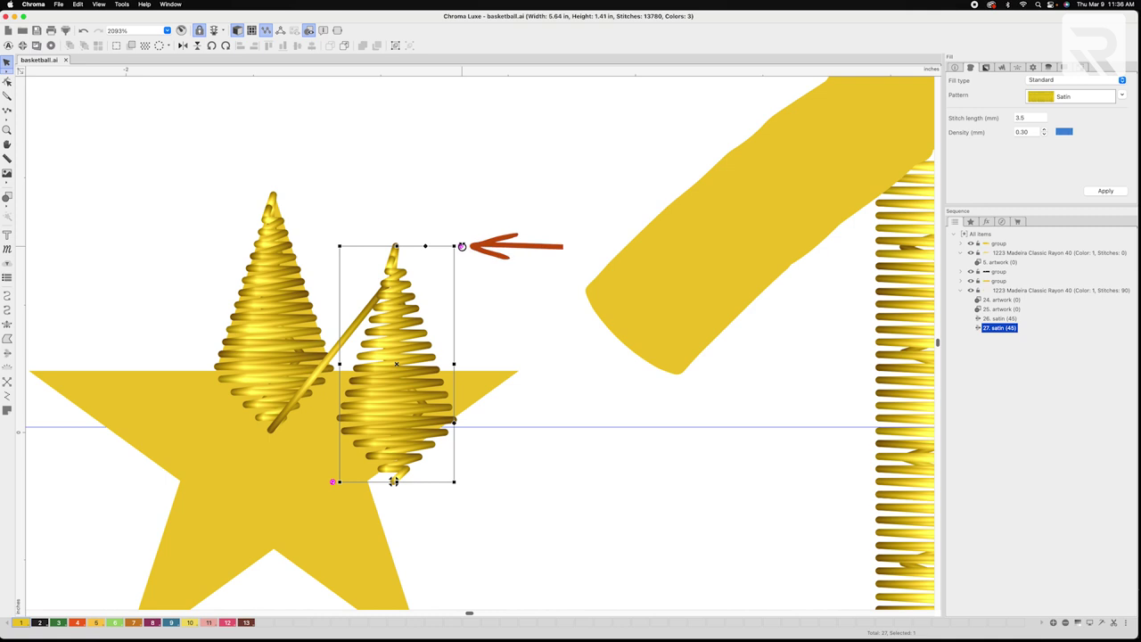
{"action": "mouse_move", "coordinate": [461, 246]}
{"action": "left_mouse_down"}
{"action": "mouse_move", "coordinate": [496, 305]}
{"action": "mouse_move", "coordinate": [509, 387]}
{"action": "left_mouse_up"}
{"action": "left_click_drag", "start_coordinate": [398, 383], "coordinate": [400, 425]}
{"action": "left_click", "coordinate": [369, 319]}
Reshape the upper-right satin point so its inner corner reaches the star's center beside the upper point
{"action": "left_click", "coordinate": [308, 296]}
{"action": "left_click", "coordinate": [7, 82]}
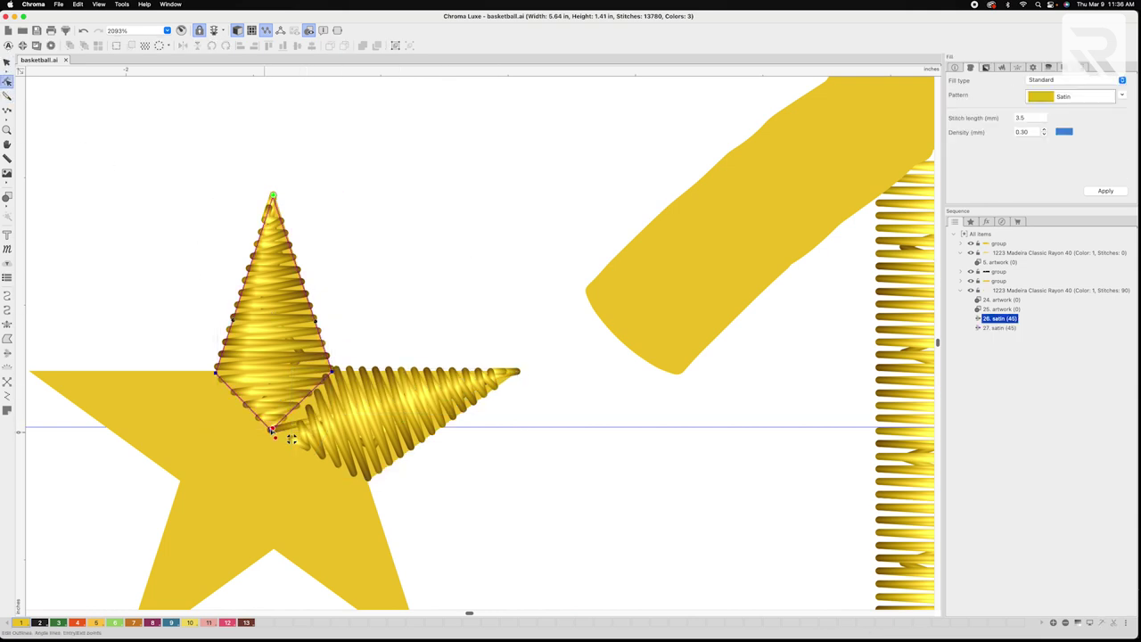
{"action": "left_click", "coordinate": [291, 438]}
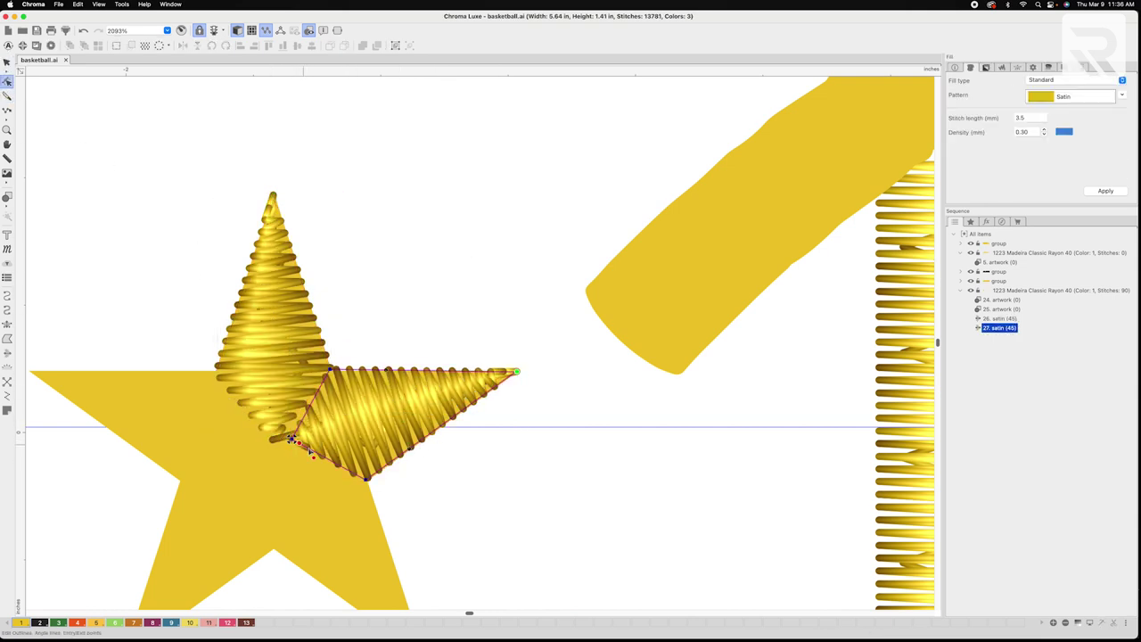
{"action": "key", "text": "g"}
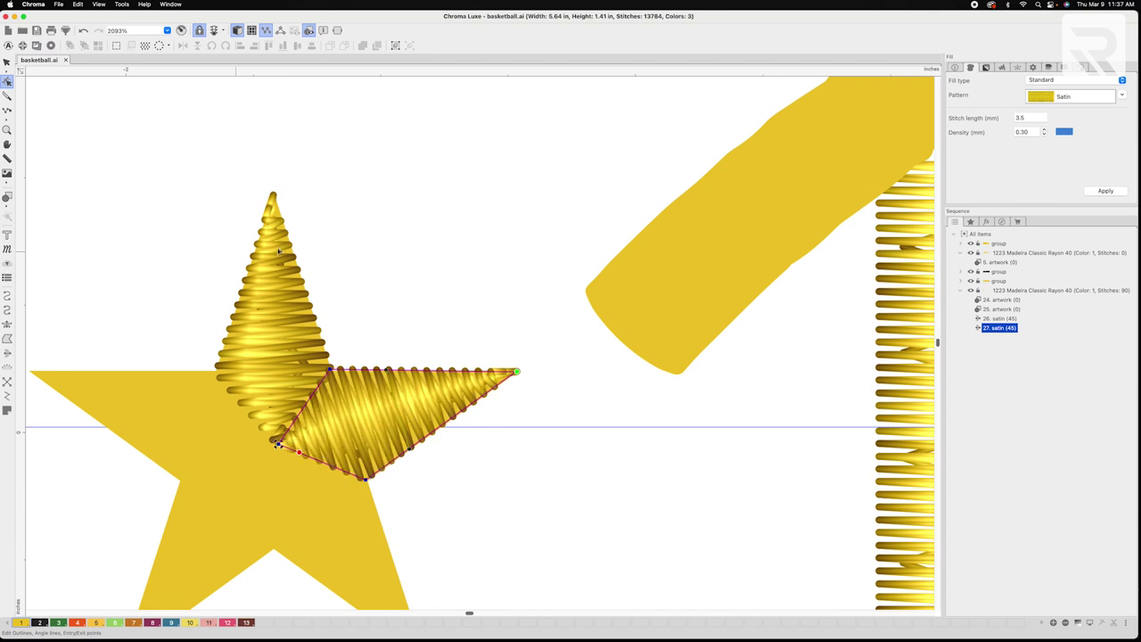
Duplicate the upper-right satin point by copy and paste, then rotate the copy onto the star's lower-right point
{"action": "left_click", "coordinate": [7, 63]}
{"action": "scroll", "coordinate": [350, 400], "scroll_direction": "down", "scroll_amount": 2}
{"action": "left_click", "coordinate": [444, 411]}
{"action": "right_click", "coordinate": [401, 402]}
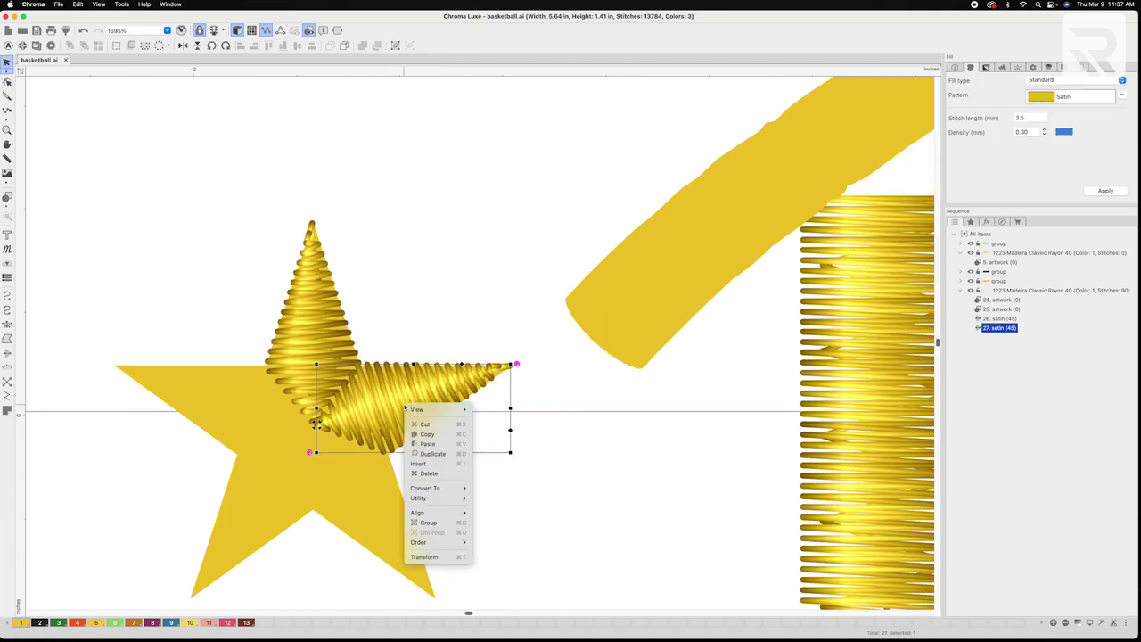
{"action": "right_click", "coordinate": [415, 387]}
{"action": "left_click", "coordinate": [462, 436]}
{"action": "left_click_drag", "start_coordinate": [516, 363], "coordinate": [460, 482]}
{"action": "left_click_drag", "start_coordinate": [419, 411], "coordinate": [402, 395]}
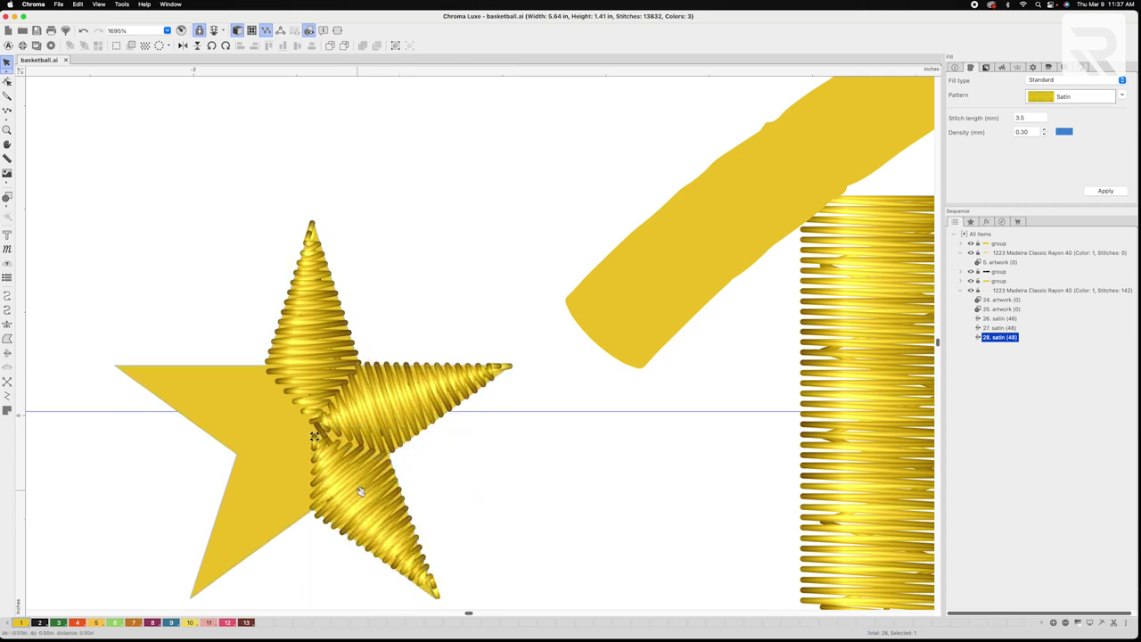
Adjust the lower-right satin point's inner nodes so it meets the star's center and the inner notch
{"action": "left_click", "coordinate": [314, 436]}
{"action": "left_click", "coordinate": [7, 81]}
{"action": "left_click", "coordinate": [336, 477]}
{"action": "left_click_drag", "start_coordinate": [314, 438], "coordinate": [316, 430]}
{"action": "left_click_drag", "start_coordinate": [312, 515], "coordinate": [312, 513]}
Copy and paste the lower-right satin point, then rotate the copy and place it over the star's lower-left point
{"action": "left_click", "coordinate": [7, 63]}
{"action": "left_click", "coordinate": [383, 499]}
{"action": "key", "text": "super+c"}
{"action": "key", "text": "super+v"}
{"action": "left_click_drag", "start_coordinate": [443, 428], "coordinate": [466, 546]}
{"action": "left_click_drag", "start_coordinate": [376, 516], "coordinate": [256, 516]}
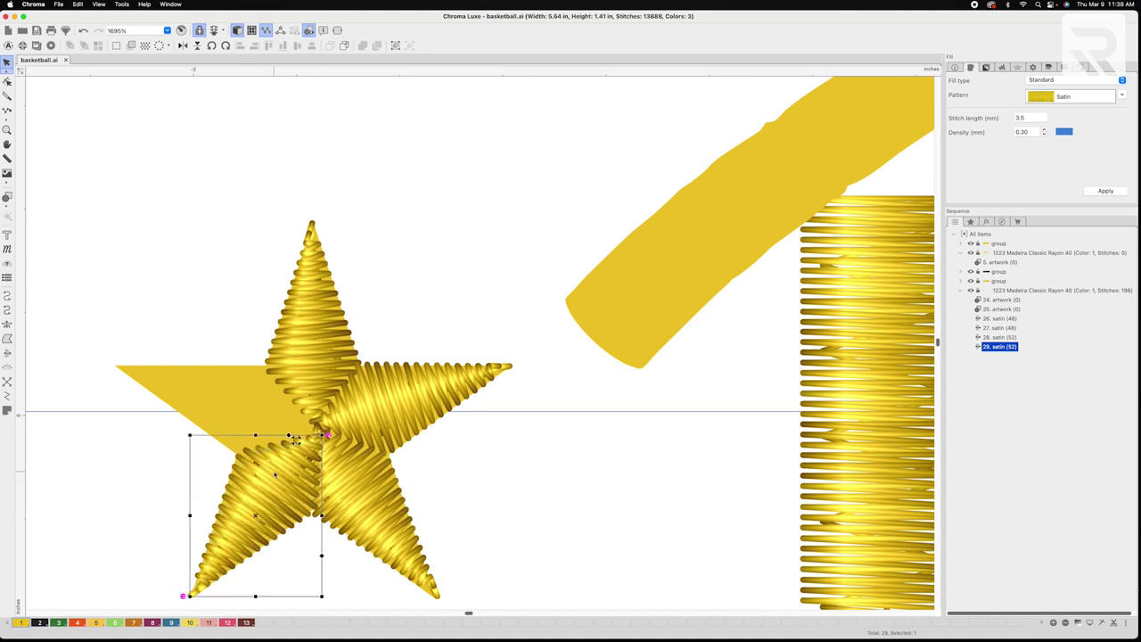
Paste another satin point, rotate it and fit it over the star's upper-left point
{"action": "key", "text": "super+v"}
{"action": "left_click_drag", "start_coordinate": [374, 508], "coordinate": [146, 437]}
{"action": "left_click_drag", "start_coordinate": [219, 361], "coordinate": [131, 543]}
{"action": "left_click_drag", "start_coordinate": [145, 452], "coordinate": [210, 409]}
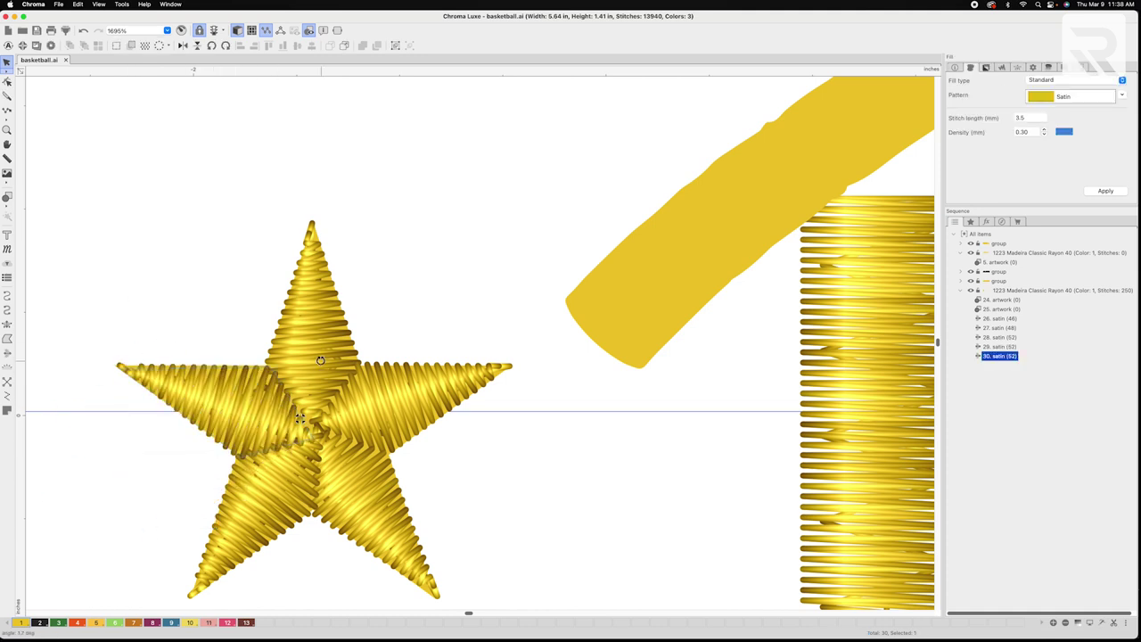
{"action": "left_click", "coordinate": [120, 255]}
Select the complete left star with all five satin points and copy it
{"action": "scroll", "coordinate": [281, 423], "scroll_direction": "down", "scroll_amount": 5}
{"action": "scroll", "coordinate": [282, 423], "scroll_direction": "down", "scroll_amount": 2}
{"action": "left_click_drag", "start_coordinate": [367, 296], "coordinate": [504, 415]}
{"action": "key", "text": "space"}
{"action": "left_click_drag", "start_coordinate": [672, 382], "coordinate": [308, 344]}
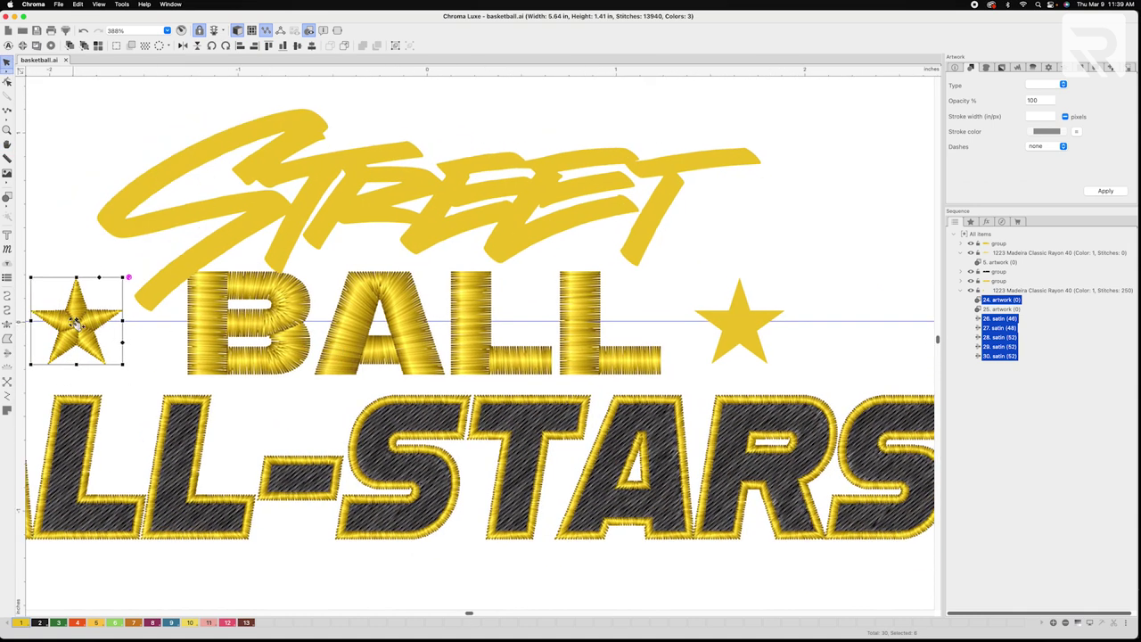
{"action": "right_click", "coordinate": [75, 322]}
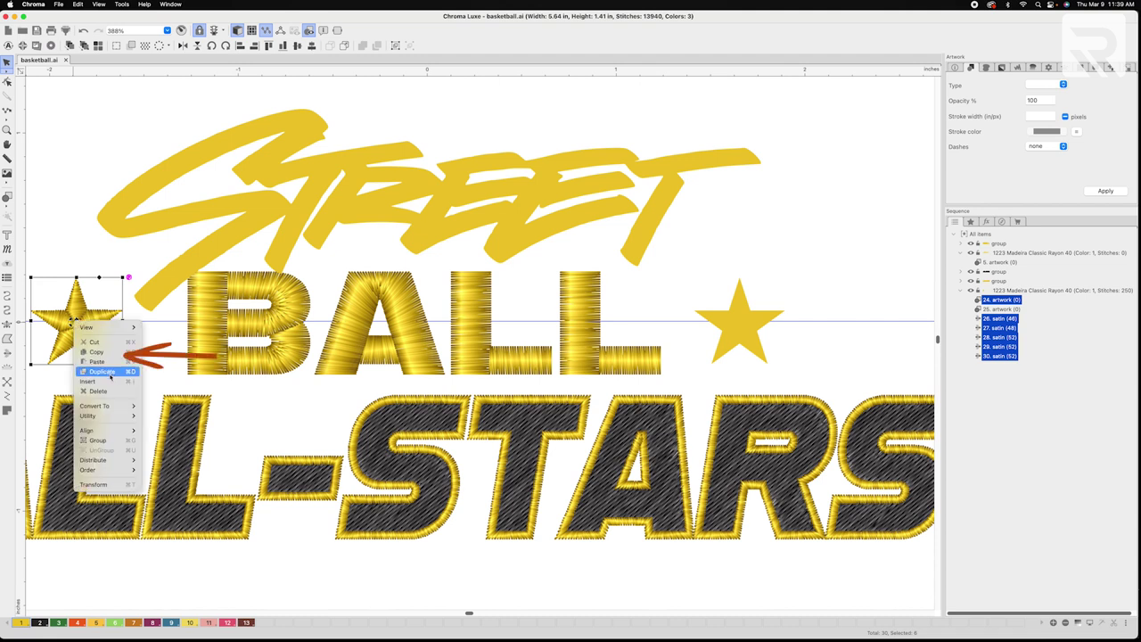
{"action": "left_click", "coordinate": [108, 354]}
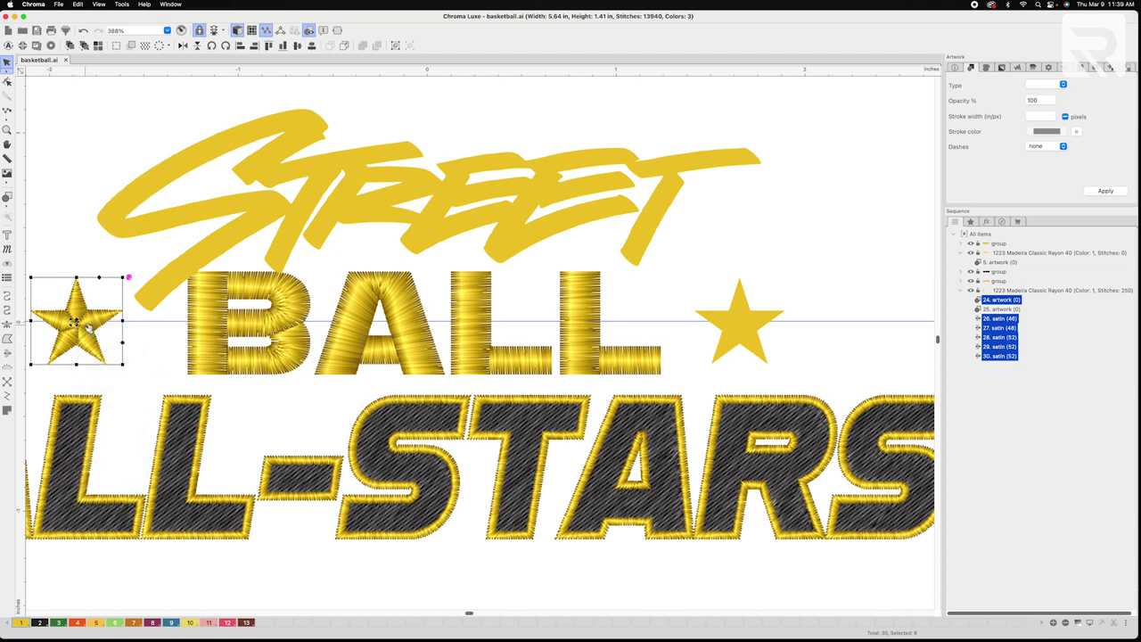
Paste the copied satin star and align it over the star artwork on the other side of BALL
{"action": "right_click", "coordinate": [88, 328]}
{"action": "left_click", "coordinate": [96, 367]}
{"action": "left_click_drag", "start_coordinate": [77, 324], "coordinate": [407, 356]}
{"action": "left_click_drag", "start_coordinate": [223, 331], "coordinate": [742, 326]}
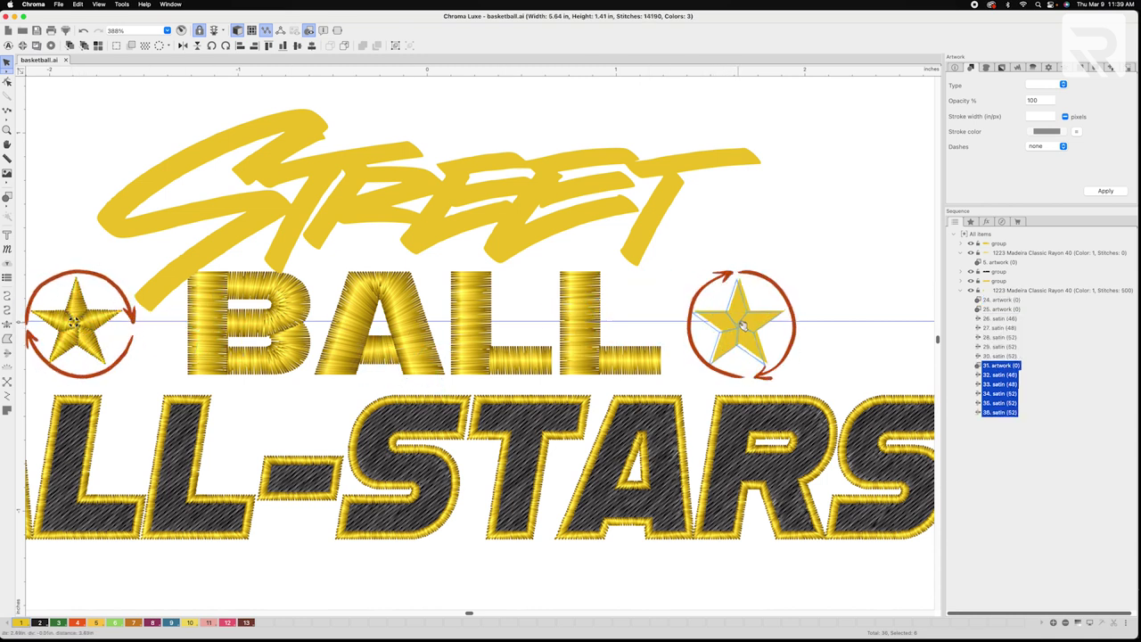
{"action": "left_click_drag", "start_coordinate": [741, 326], "coordinate": [738, 324]}
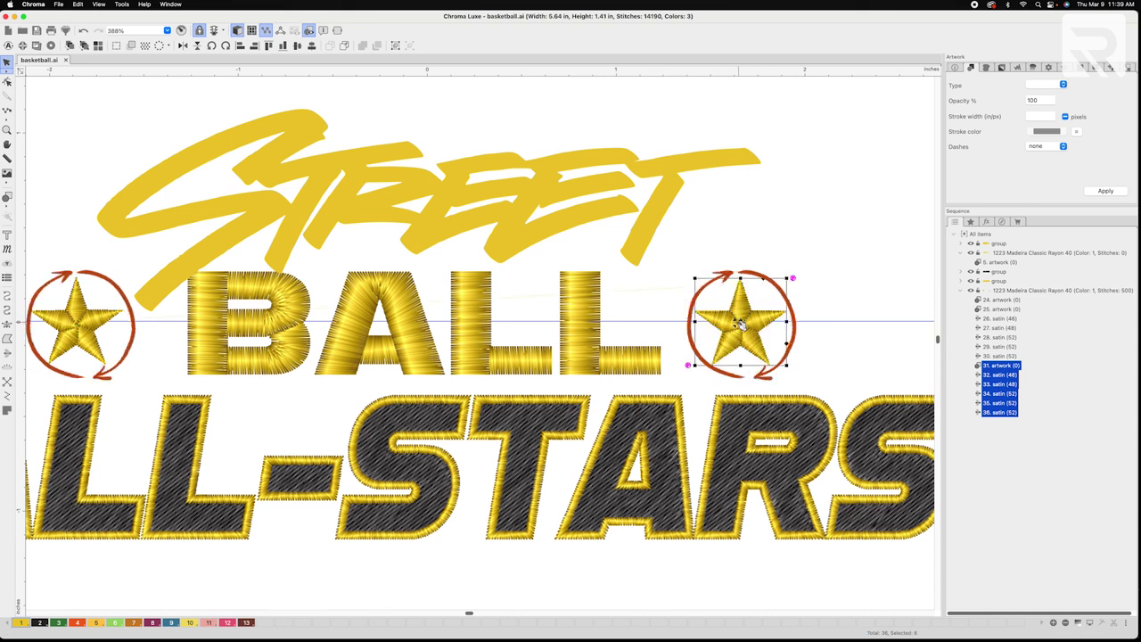
{"action": "left_click", "coordinate": [820, 312]}
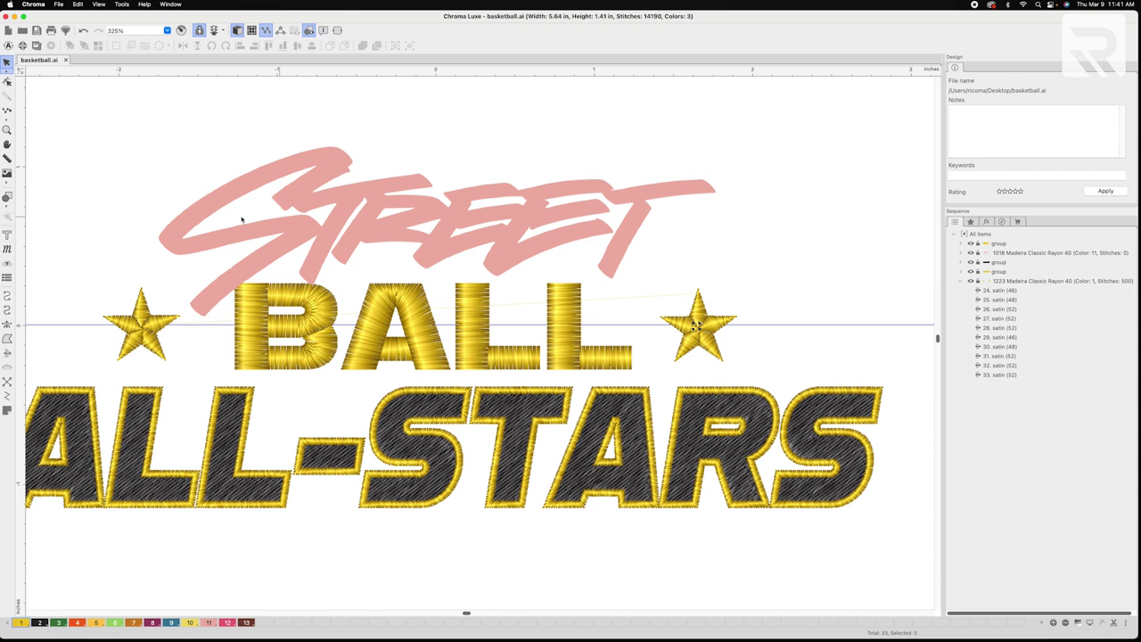
Trace the long upper stroke of the S in STREET with Classic Satin, from its upper tip to the lower bend
{"action": "left_click", "coordinate": [7, 323]}
{"action": "key", "text": "super+equal"}
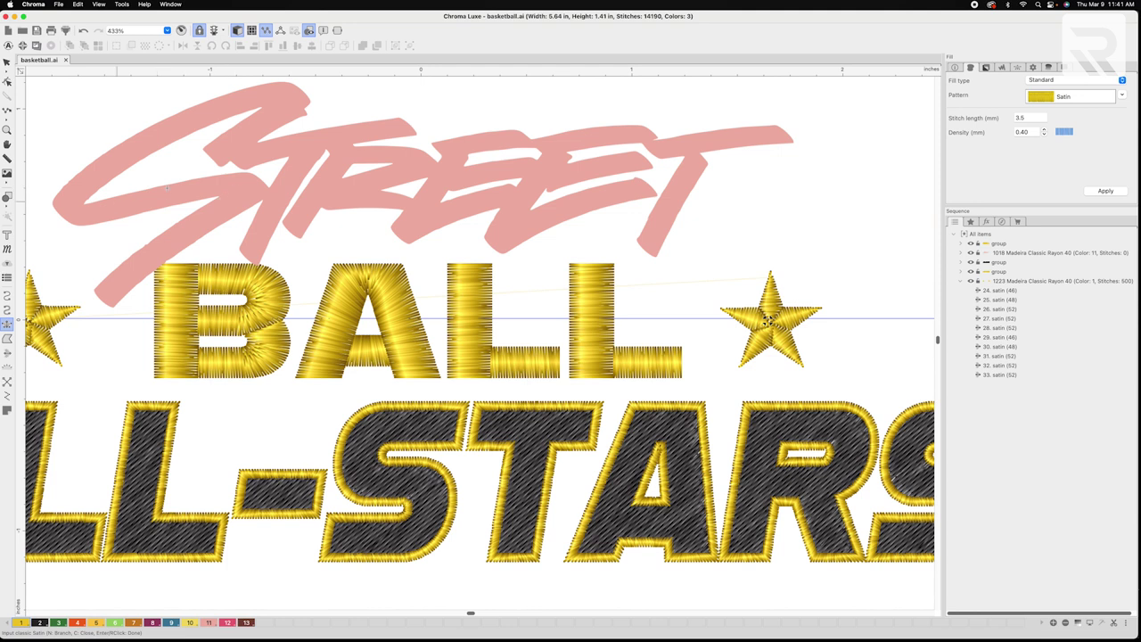
{"action": "scroll", "coordinate": [311, 101], "scroll_direction": "up", "scroll_amount": 1}
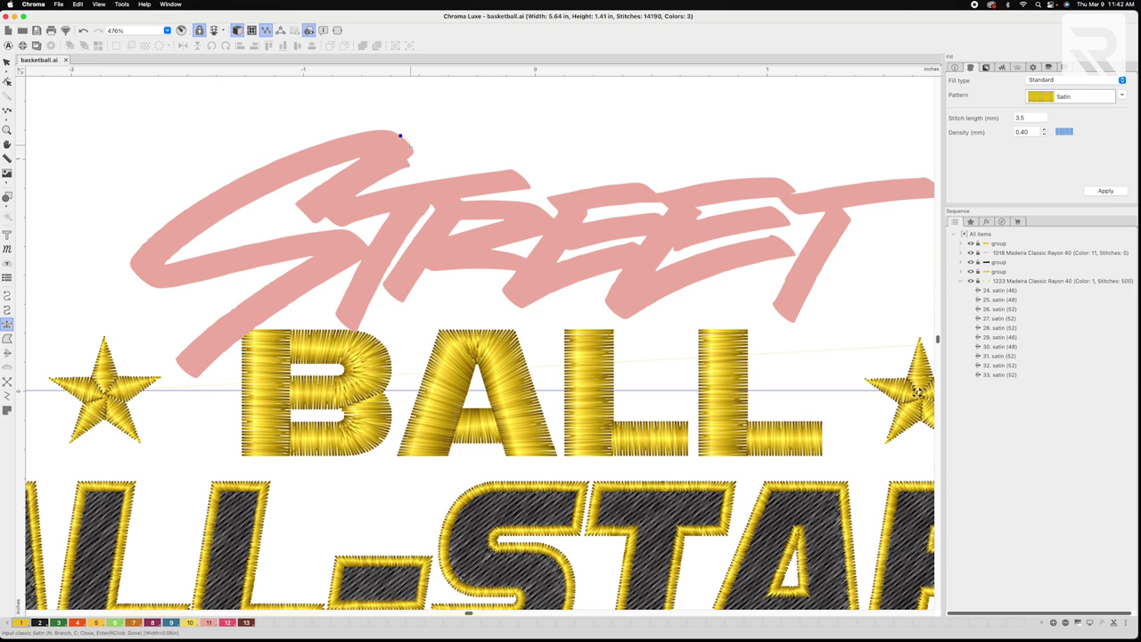
{"action": "scroll", "coordinate": [410, 143], "scroll_direction": "up", "scroll_amount": 3}
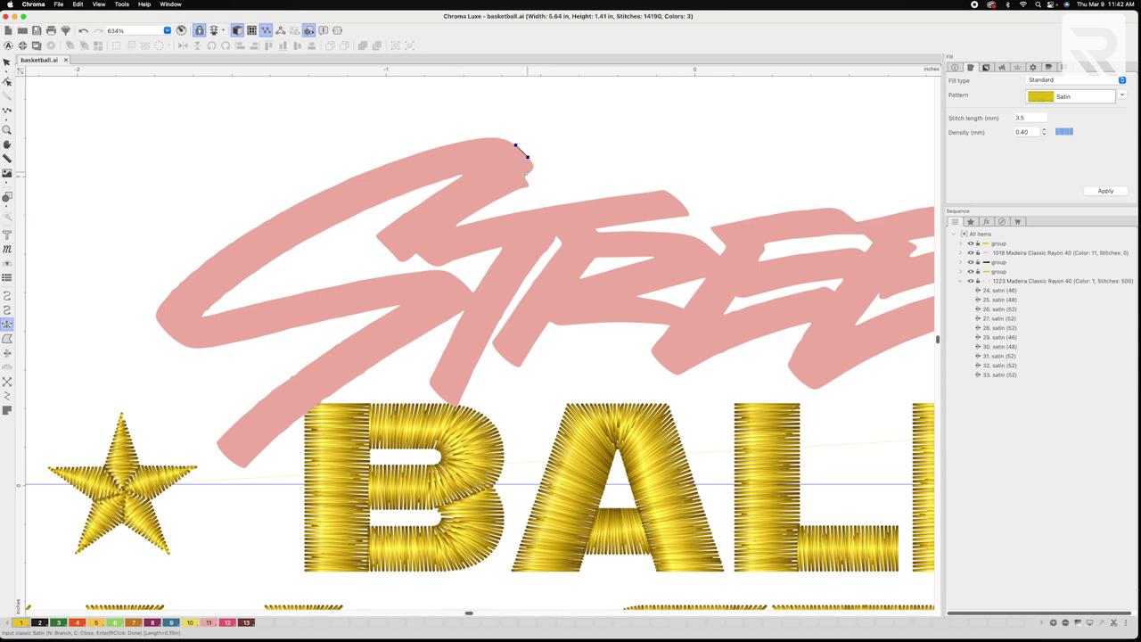
{"action": "left_click", "coordinate": [500, 138]}
{"action": "left_click", "coordinate": [530, 169]}
{"action": "left_click", "coordinate": [457, 143]}
{"action": "left_click", "coordinate": [462, 175]}
{"action": "left_click", "coordinate": [369, 207]}
{"action": "left_click", "coordinate": [249, 232]}
{"action": "left_click", "coordinate": [273, 259]}
{"action": "left_click", "coordinate": [211, 305]}
{"action": "left_click", "coordinate": [159, 306]}
{"action": "left_click", "coordinate": [194, 322]}
{"action": "key", "text": "Return"}
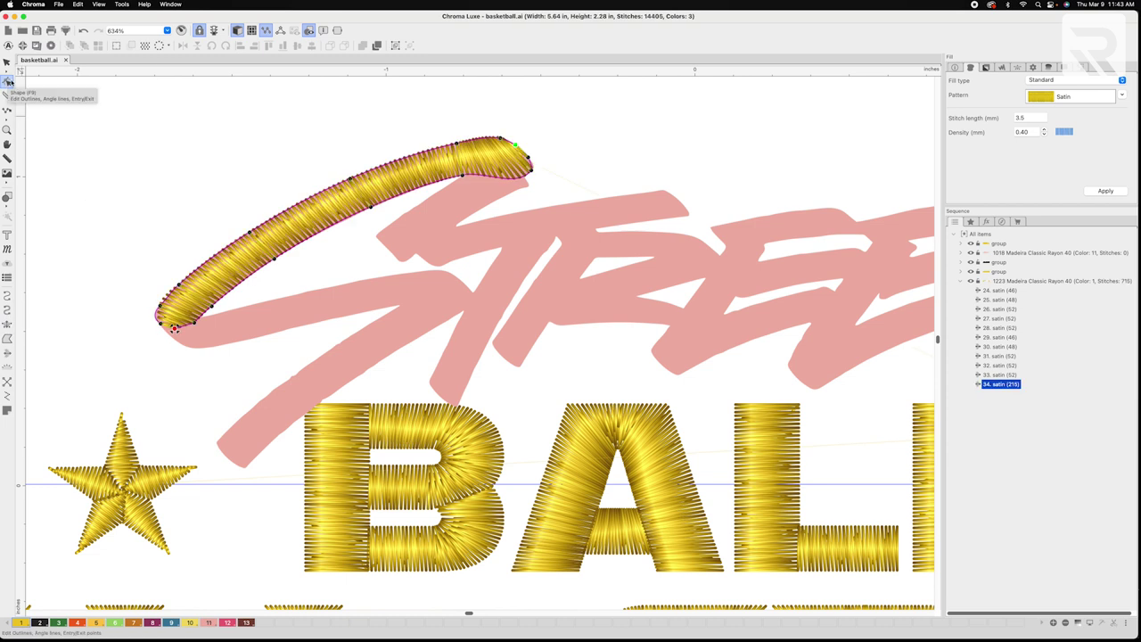
Refine the outline near the tip of the S's upper stroke and set its density to 0.30 mm
{"action": "left_click", "coordinate": [7, 82]}
{"action": "scroll", "coordinate": [348, 225], "scroll_direction": "up", "scroll_amount": 2}
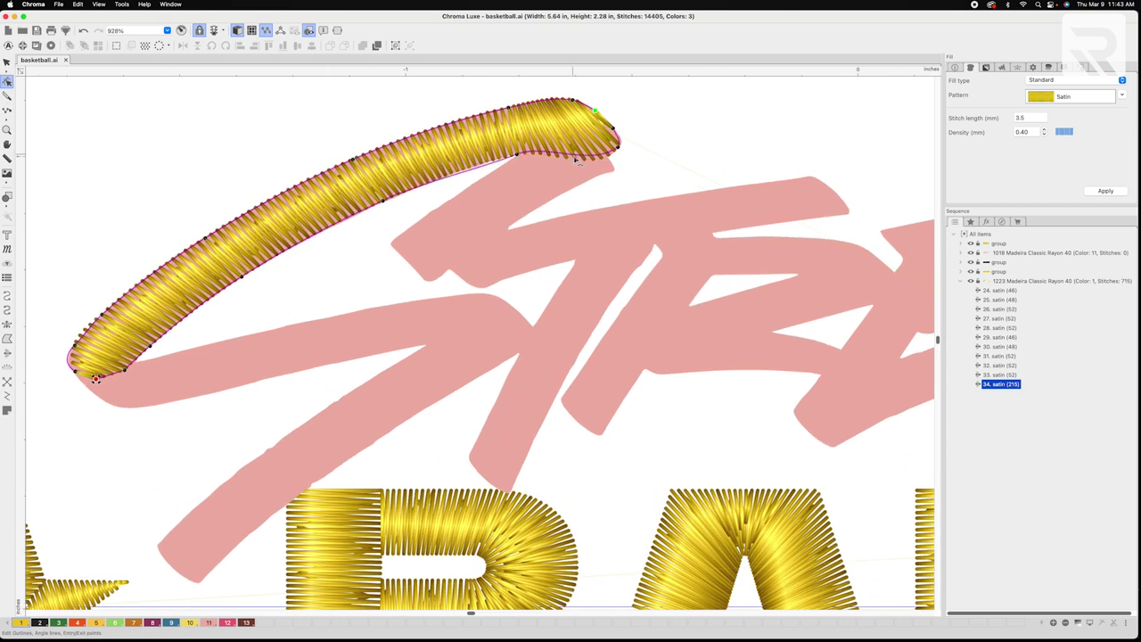
{"action": "left_click_drag", "start_coordinate": [602, 119], "coordinate": [678, 118]}
{"action": "left_click", "coordinate": [238, 32]}
{"action": "left_click", "coordinate": [238, 32]}
{"action": "left_click", "coordinate": [1043, 136]}
{"action": "scroll", "coordinate": [745, 151], "scroll_direction": "down", "scroll_amount": 2}
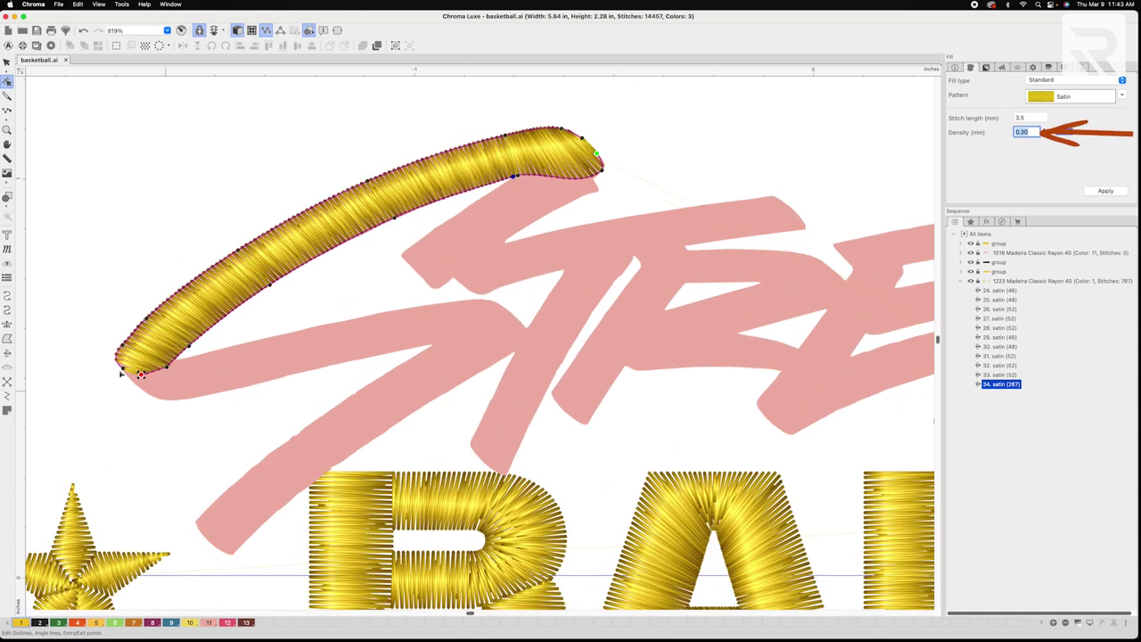
Trace the S's middle stroke with Classic Satin and set its density to 0.30 mm
{"action": "left_click", "coordinate": [7, 324]}
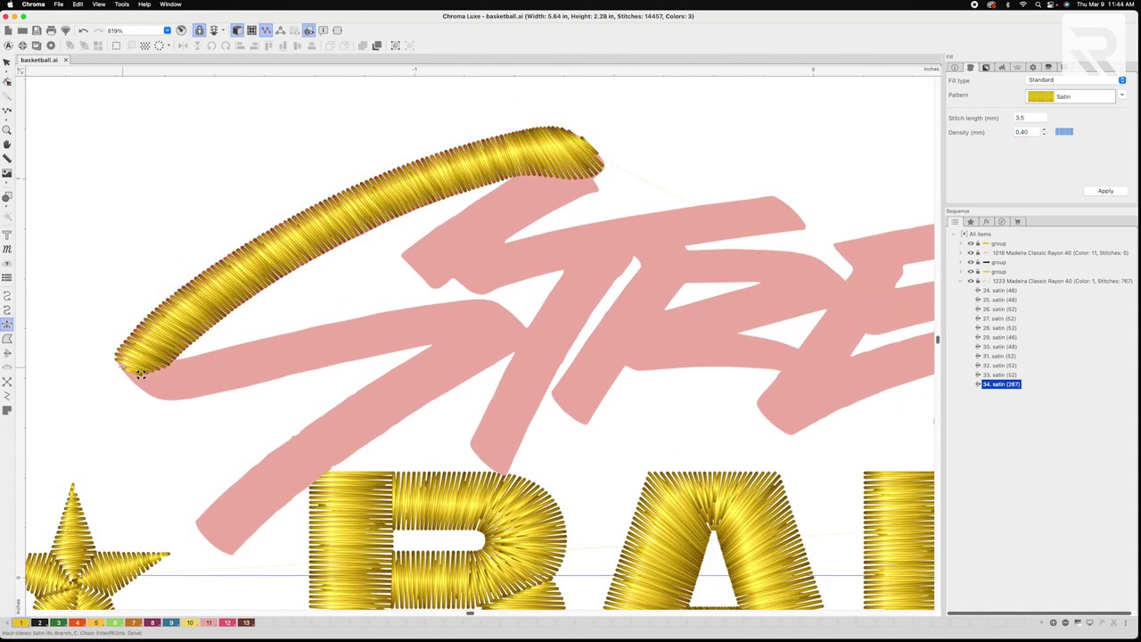
{"action": "left_click", "coordinate": [155, 364]}
{"action": "left_click", "coordinate": [239, 345]}
{"action": "left_click", "coordinate": [255, 384]}
{"action": "left_click", "coordinate": [349, 320]}
{"action": "left_click", "coordinate": [358, 359]}
{"action": "left_click", "coordinate": [506, 310]}
{"action": "left_click", "coordinate": [504, 333]}
{"action": "key", "text": "Return"}
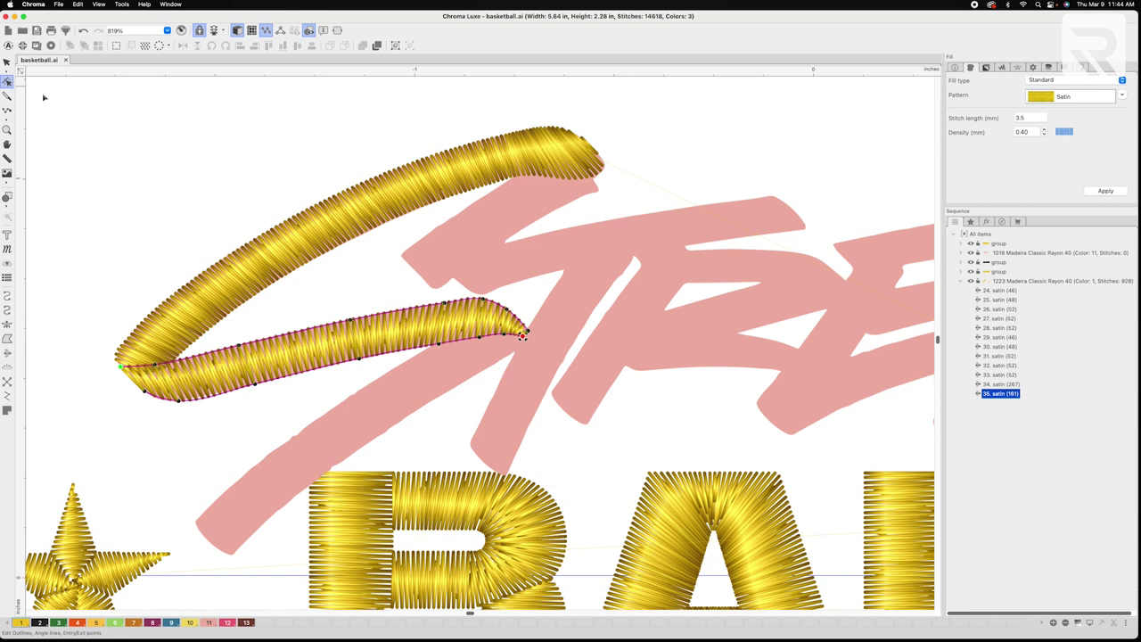
{"action": "left_click", "coordinate": [1044, 135]}
{"action": "left_click", "coordinate": [1105, 190]}
Trace the S's lower diagonal stroke down to its tail with Classic Satin and set its density to 0.30 mm
{"action": "left_click", "coordinate": [7, 326]}
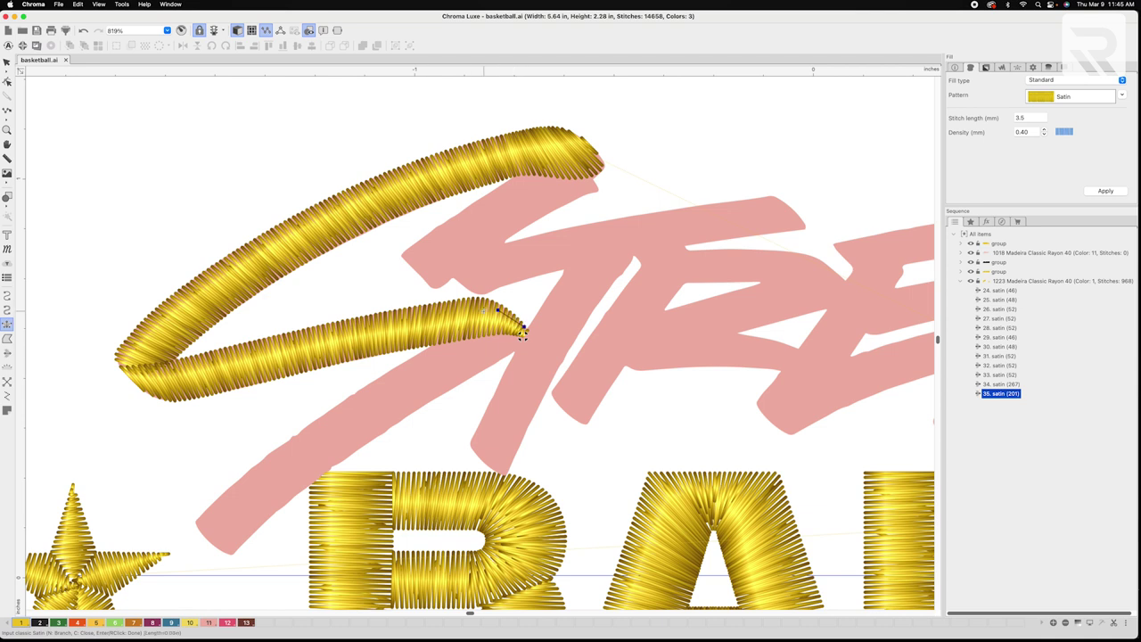
{"action": "left_click", "coordinate": [442, 392]}
{"action": "left_click", "coordinate": [324, 414]}
{"action": "left_click", "coordinate": [353, 452]}
{"action": "left_click", "coordinate": [231, 487]}
{"action": "left_click", "coordinate": [270, 518]}
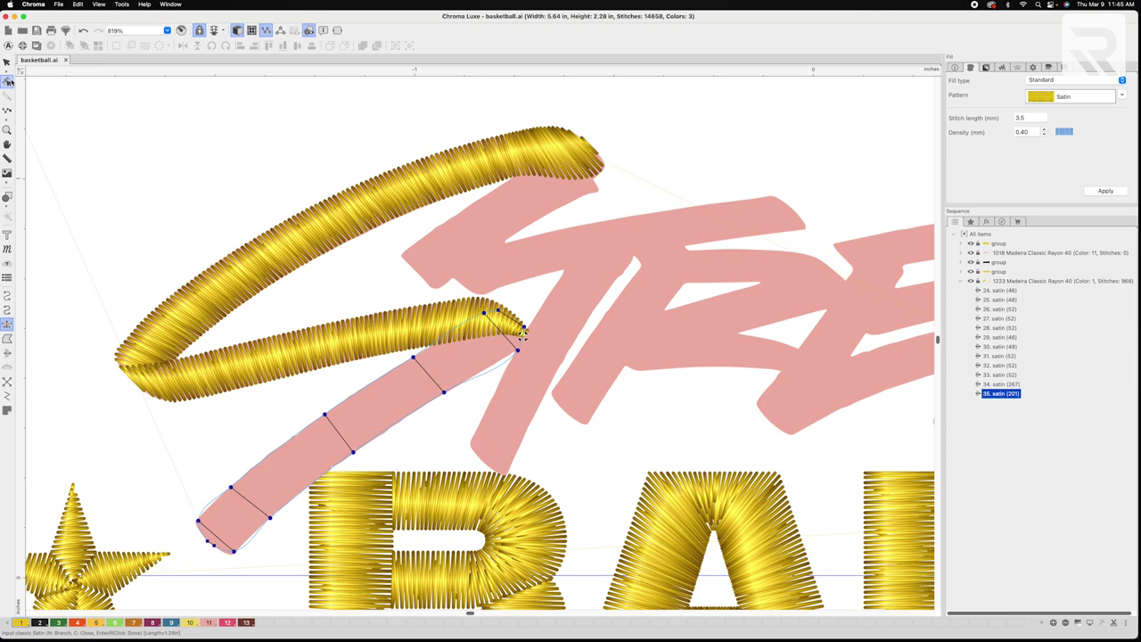
{"action": "key", "text": "Return"}
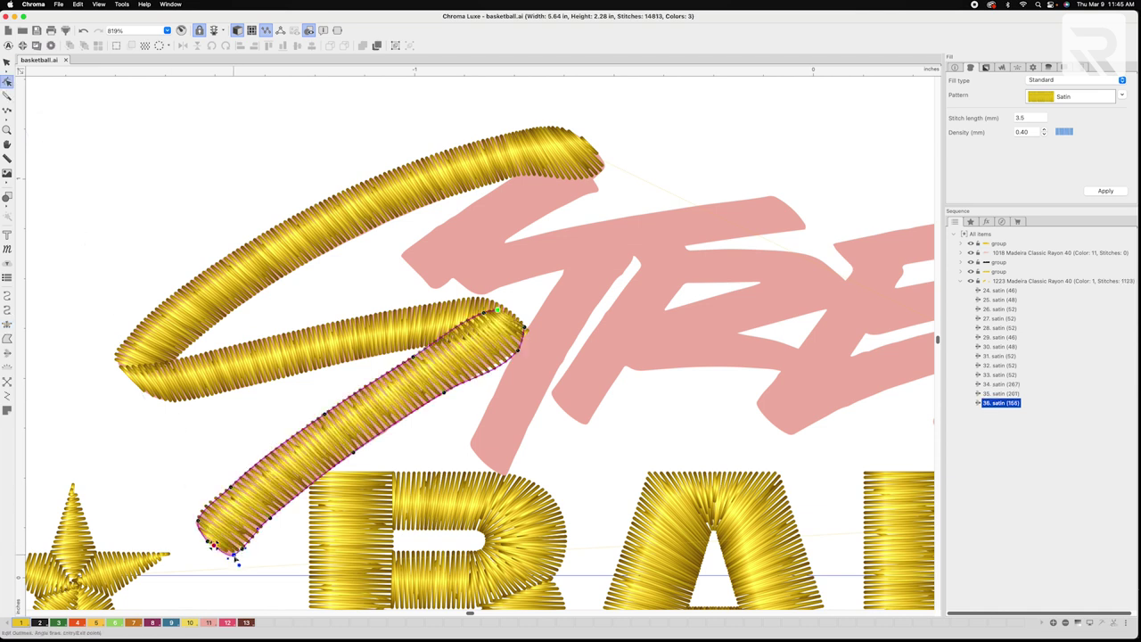
{"action": "left_click", "coordinate": [1043, 135]}
{"action": "left_click", "coordinate": [1106, 191]}
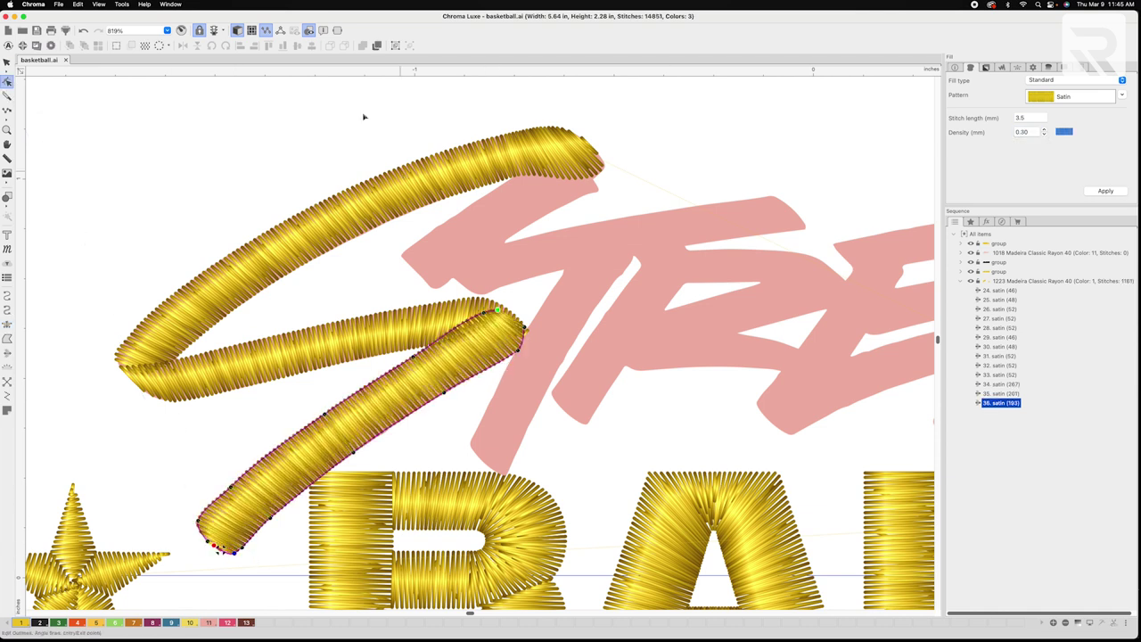
Trace the short hook stroke below the S's upper tip with Classic Satin and set its density to 0.3 mm
{"action": "scroll", "coordinate": [423, 269], "scroll_direction": "down", "scroll_amount": 2}
{"action": "scroll", "coordinate": [423, 270], "scroll_direction": "down", "scroll_amount": 2}
{"action": "scroll", "coordinate": [433, 295], "scroll_direction": "up", "scroll_amount": 4}
{"action": "left_click", "coordinate": [7, 324]}
{"action": "left_click", "coordinate": [404, 257]}
{"action": "left_click", "coordinate": [457, 212]}
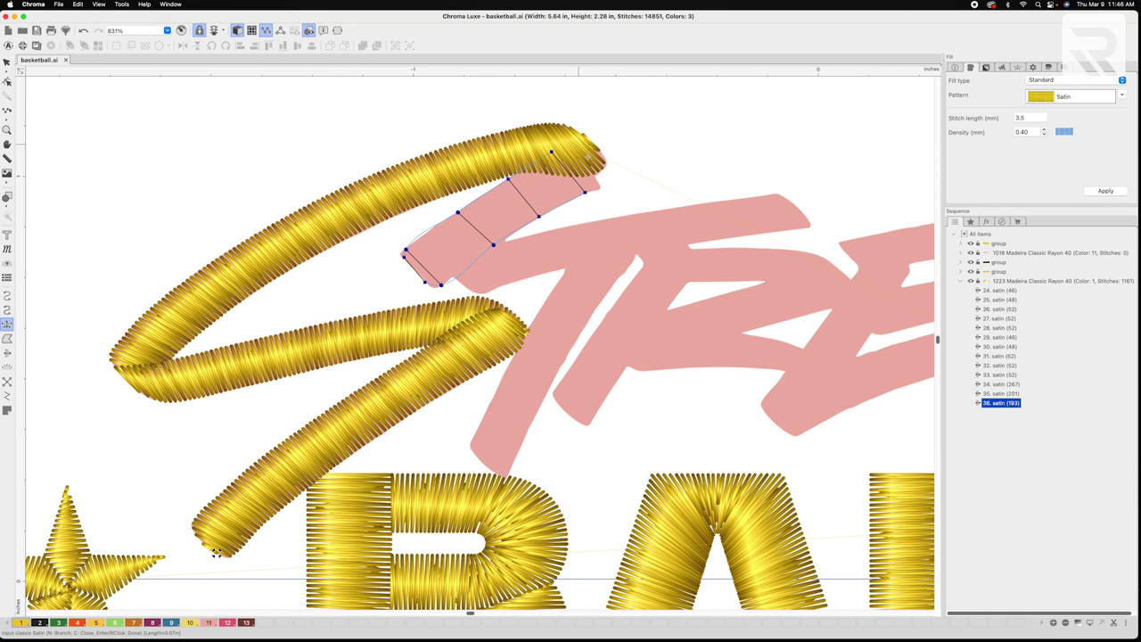
{"action": "key", "text": "Return"}
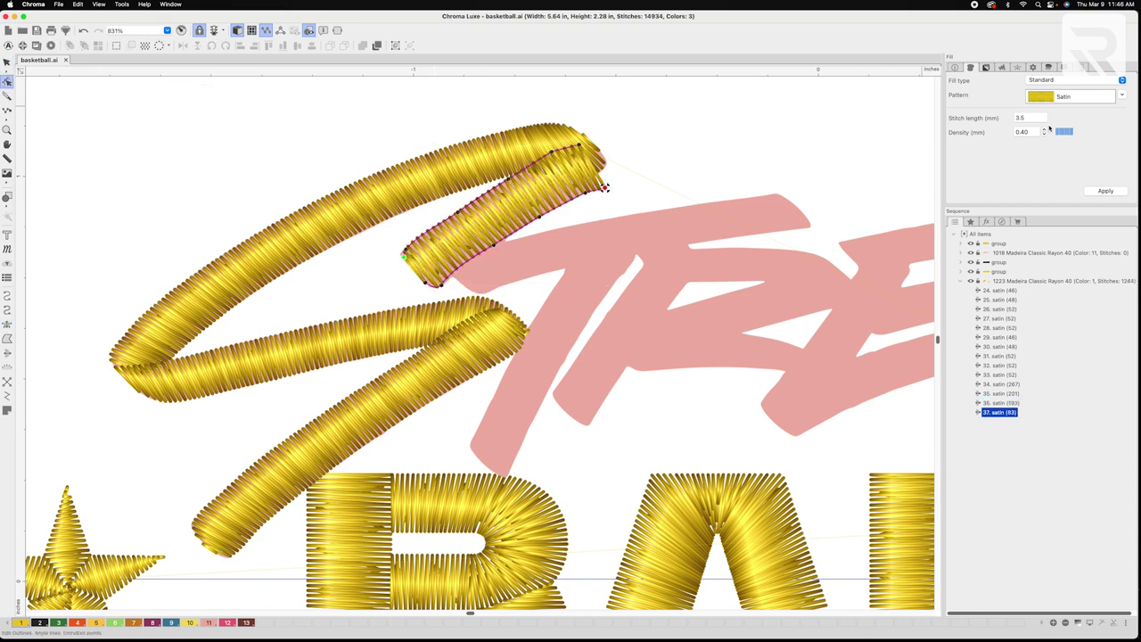
{"action": "left_click_drag", "start_coordinate": [1035, 132], "coordinate": [1013, 135]}
{"action": "type", "text": "0.3"}
{"action": "left_click", "coordinate": [1105, 191]}
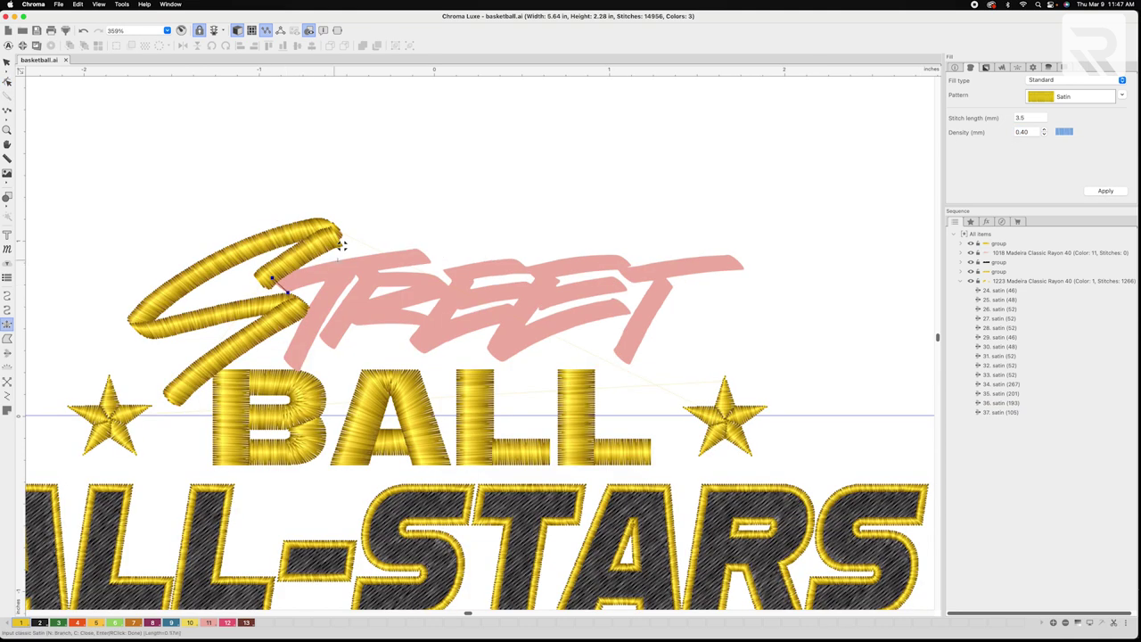
Complete the Classic Satin crossbar of the first T in STREET and set its density to 0.30 mm
{"action": "left_click", "coordinate": [417, 250]}
{"action": "left_click", "coordinate": [431, 262]}
{"action": "key", "text": "Return"}
{"action": "scroll", "coordinate": [347, 107], "scroll_direction": "up", "scroll_amount": 2}
{"action": "left_click", "coordinate": [1045, 134]}
{"action": "key", "text": "Return"}
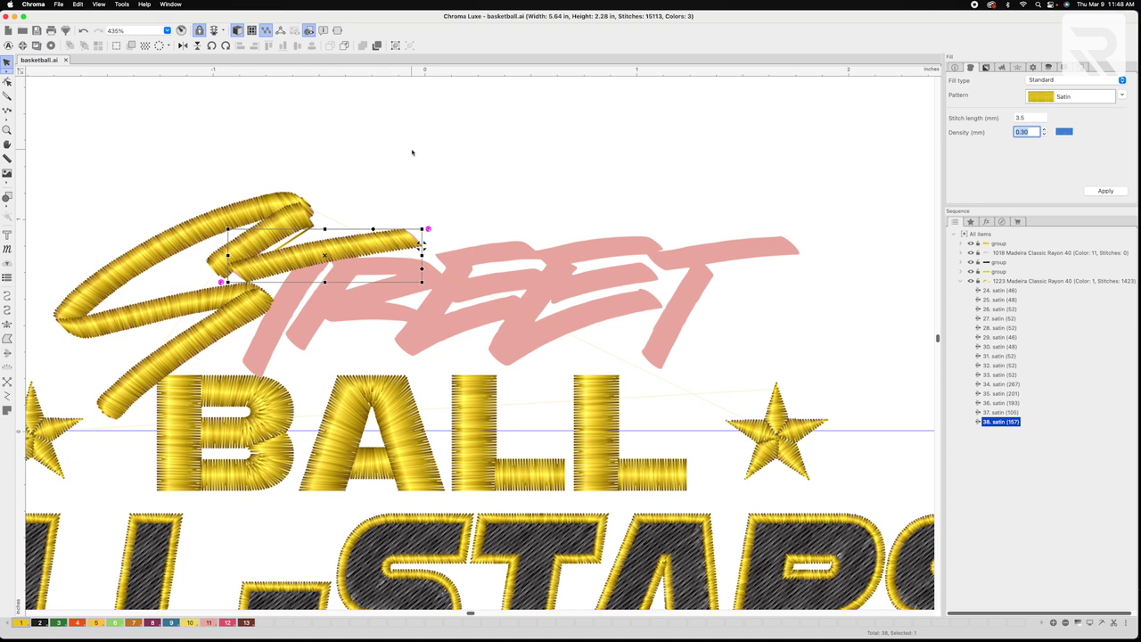
Trace the stem of the first T in STREET with Classic Satin and set its density to 0.30 mm
{"action": "left_click", "coordinate": [7, 326]}
{"action": "left_click", "coordinate": [311, 248]}
{"action": "left_click", "coordinate": [331, 259]}
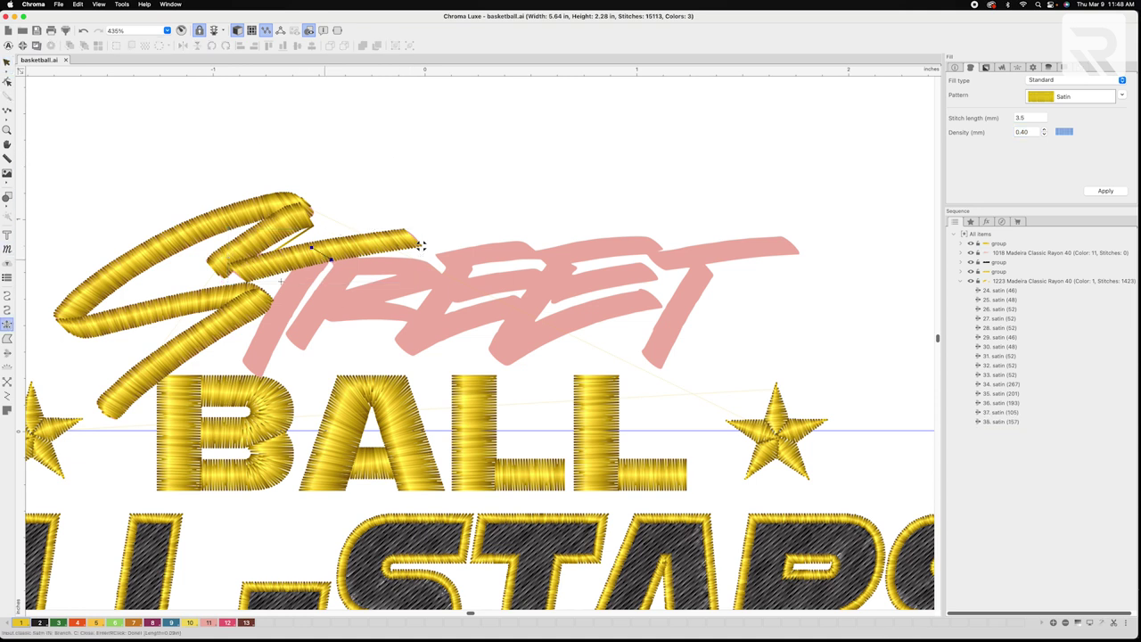
{"action": "left_click", "coordinate": [242, 362]}
{"action": "left_click", "coordinate": [262, 381]}
{"action": "key", "text": "Return"}
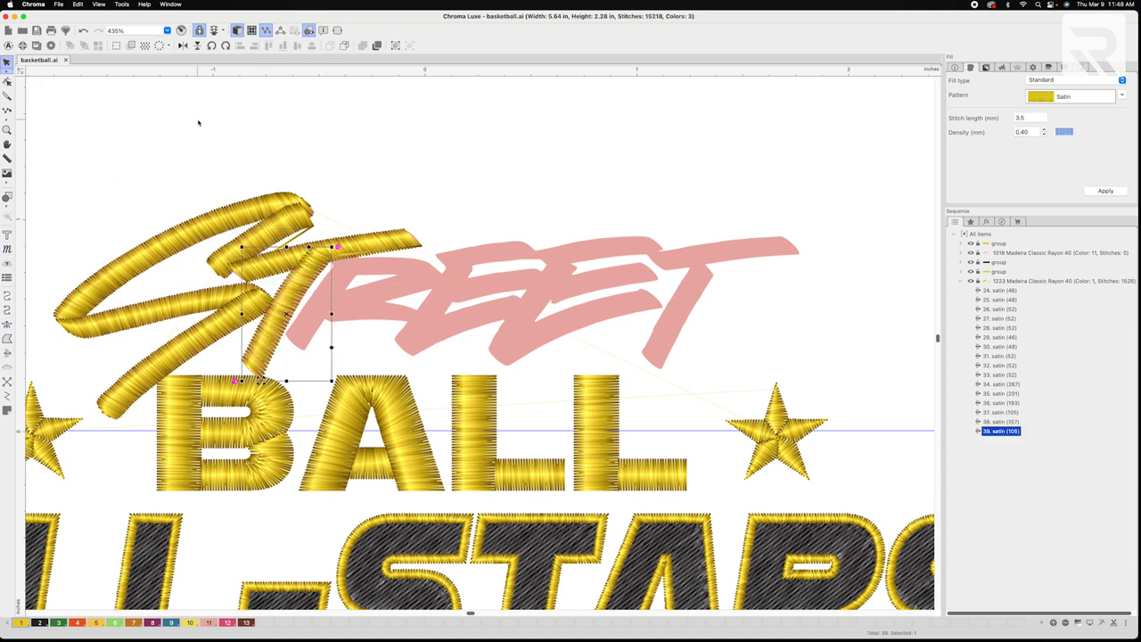
{"action": "double_click", "coordinate": [1021, 132]}
{"action": "type", "text": "0.30"}
{"action": "key", "text": "Return"}
Trace the R's slanted stem in STREET with Classic Satin
{"action": "left_click", "coordinate": [7, 325]}
{"action": "scroll", "coordinate": [332, 252], "scroll_direction": "up", "scroll_amount": 1}
{"action": "left_click", "coordinate": [332, 251]}
{"action": "left_click", "coordinate": [345, 265]}
{"action": "left_click", "coordinate": [299, 287]}
{"action": "left_click", "coordinate": [280, 350]}
{"action": "key", "text": "Return"}
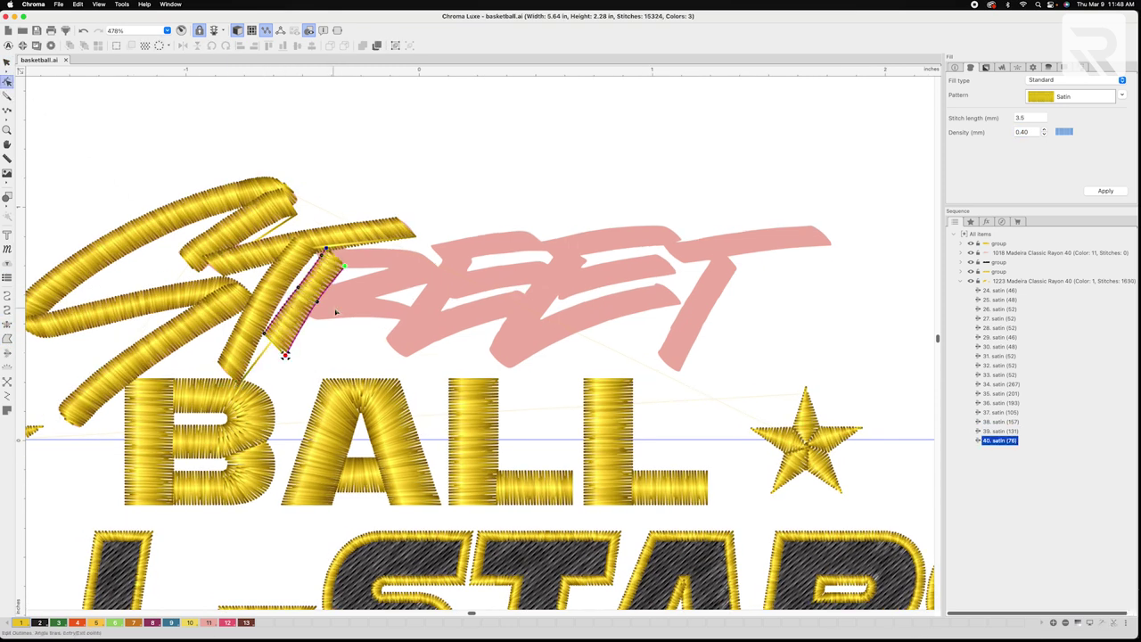
Complete the Classic Satin top stroke of the R and set its density to 0.30 mm
{"action": "scroll", "coordinate": [264, 356], "scroll_direction": "up", "scroll_amount": 1}
{"action": "key", "text": "Return"}
{"action": "double_click", "coordinate": [1021, 132]}
{"action": "type", "text": "0.30"}
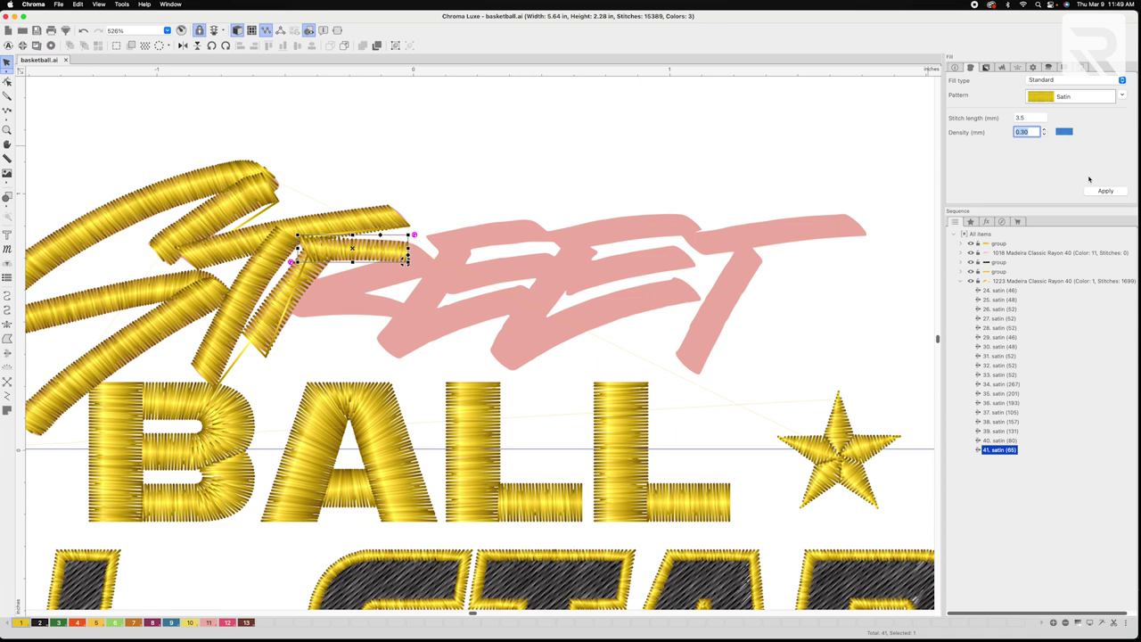
{"action": "left_click", "coordinate": [1103, 190]}
Trace the R's bowl stroke running from its upper end back to the stem with Classic Satin
{"action": "scroll", "coordinate": [477, 343], "scroll_direction": "up", "scroll_amount": 2}
{"action": "left_click", "coordinate": [7, 325]}
{"action": "left_click", "coordinate": [407, 228]}
{"action": "left_click", "coordinate": [430, 249]}
{"action": "left_click", "coordinate": [255, 273]}
{"action": "left_click", "coordinate": [263, 292]}
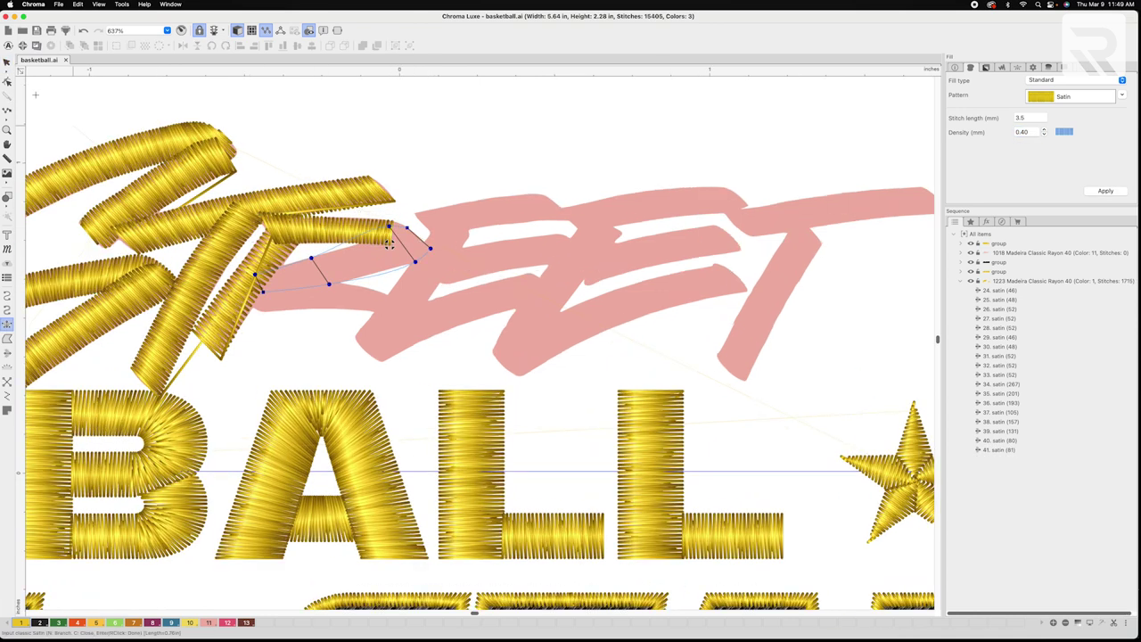
{"action": "key", "text": "Return"}
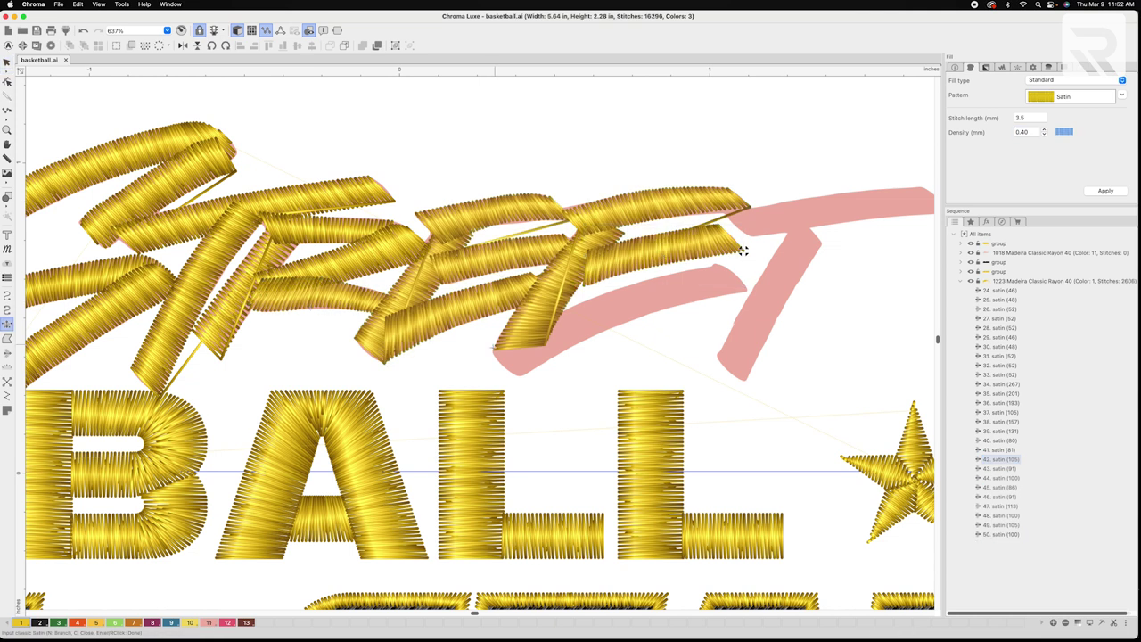
Trace the bottom stroke of the second E in STREET with Classic Satin
{"action": "left_click", "coordinate": [493, 351]}
{"action": "left_click", "coordinate": [518, 378]}
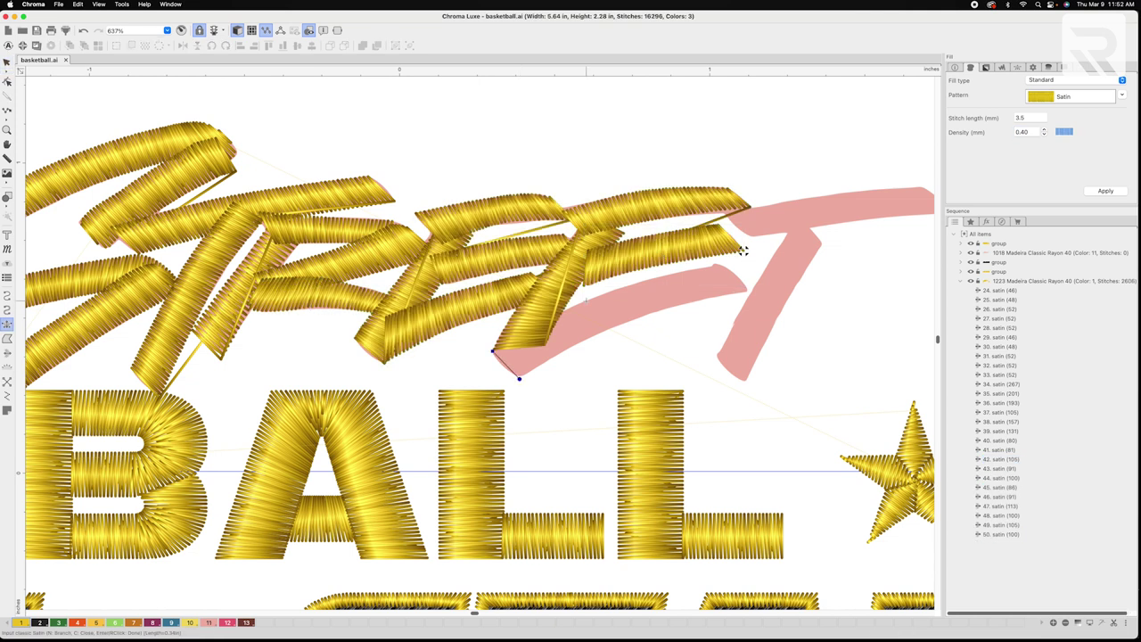
{"action": "key", "text": "Return"}
Trace the stem of the final T in STREET with Classic Satin and set its density to 0.3 mm
{"action": "scroll", "coordinate": [624, 254], "scroll_direction": "right", "scroll_amount": 5}
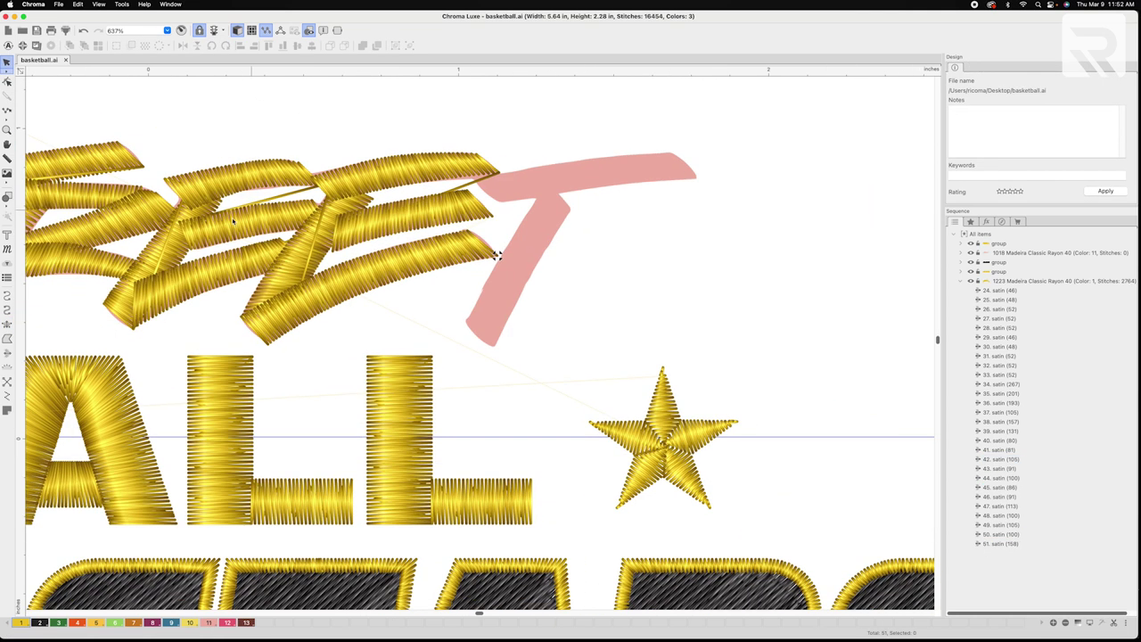
{"action": "key", "text": "Return"}
{"action": "key", "text": "space"}
{"action": "left_click", "coordinate": [549, 185]}
{"action": "left_click", "coordinate": [571, 209]}
{"action": "left_click", "coordinate": [531, 210]}
{"action": "left_click", "coordinate": [557, 230]}
{"action": "key", "text": "Return"}
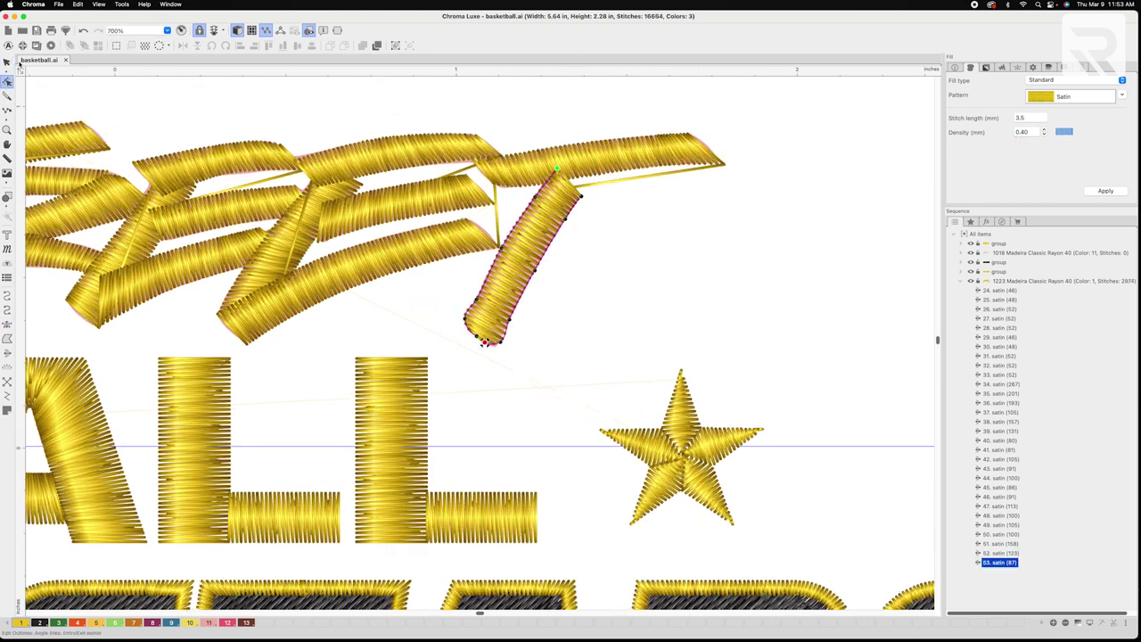
{"action": "double_click", "coordinate": [1021, 132]}
{"action": "type", "text": "0.3"}
{"action": "key", "text": "Return"}
Select every object in the design and set the end command to trim
{"action": "scroll", "coordinate": [595, 299], "scroll_direction": "down", "scroll_amount": 8}
{"action": "key", "text": "space"}
{"action": "left_click", "coordinate": [407, 209]}
{"action": "key", "text": "space"}
{"action": "left_click_drag", "start_coordinate": [368, 191], "coordinate": [502, 112]}
{"action": "scroll", "coordinate": [502, 112], "scroll_direction": "down", "scroll_amount": 1}
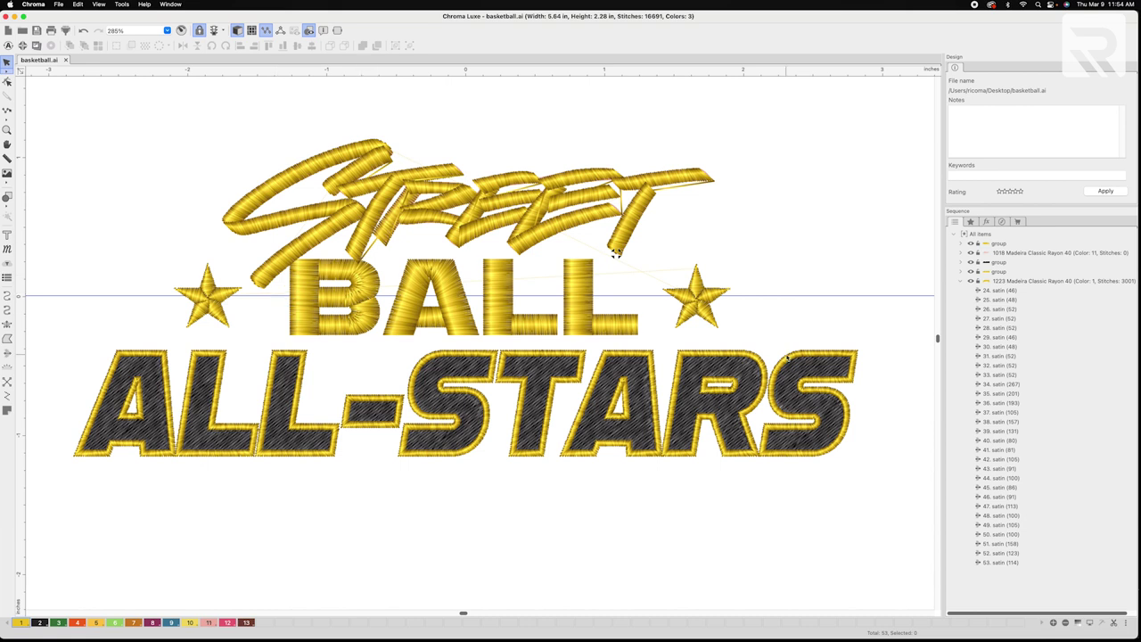
{"action": "left_click_drag", "start_coordinate": [43, 96], "coordinate": [871, 509]}
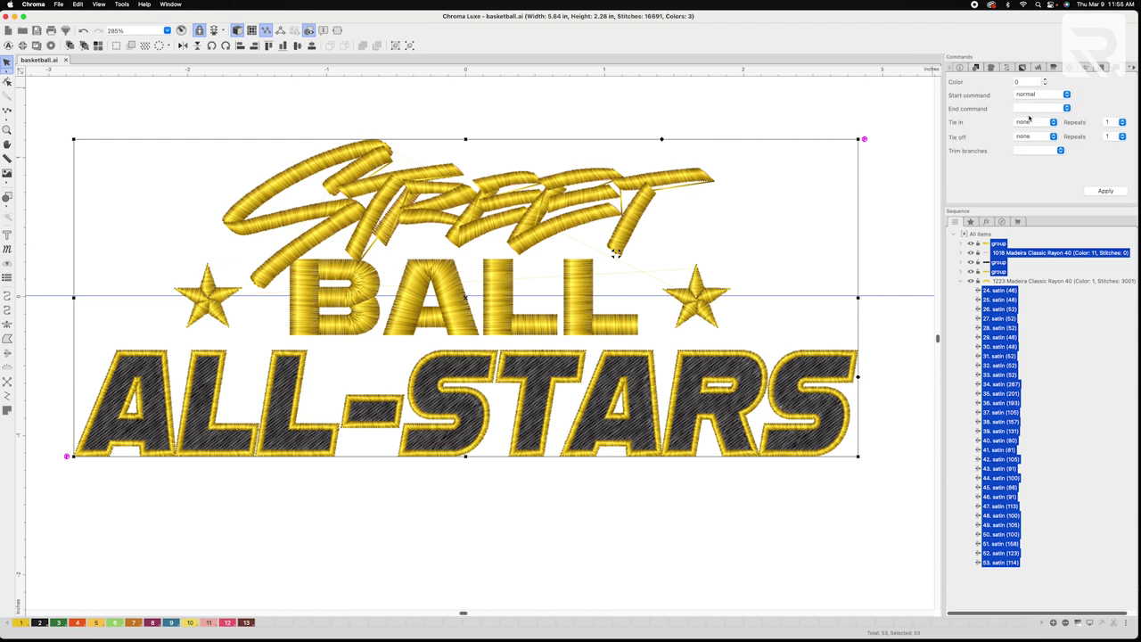
{"action": "left_click", "coordinate": [1048, 108]}
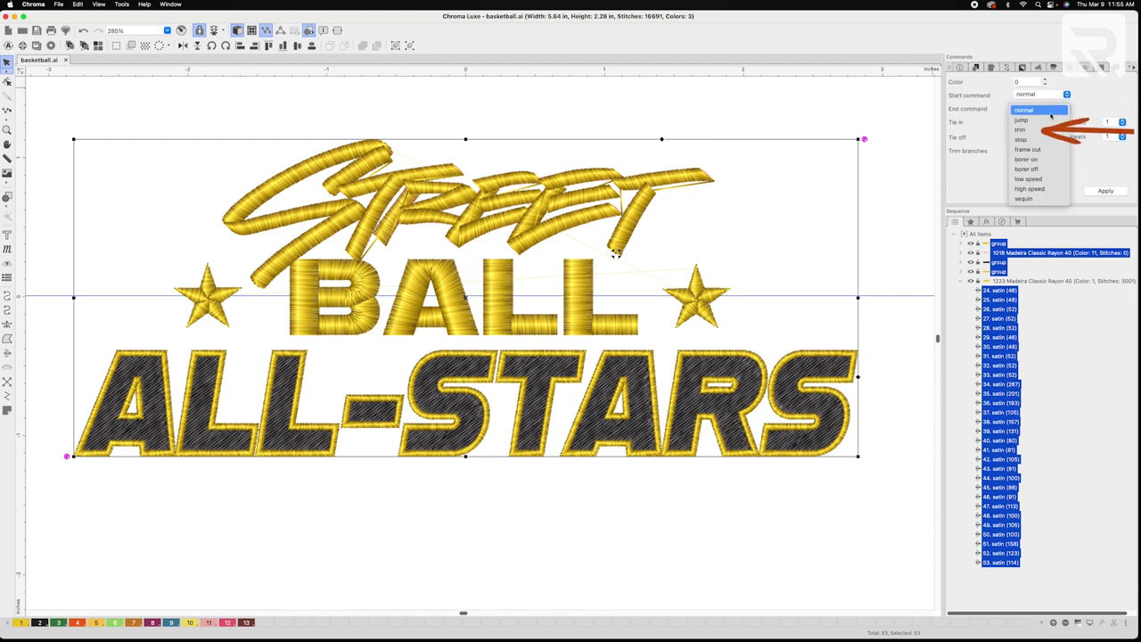
{"action": "left_click", "coordinate": [1024, 130]}
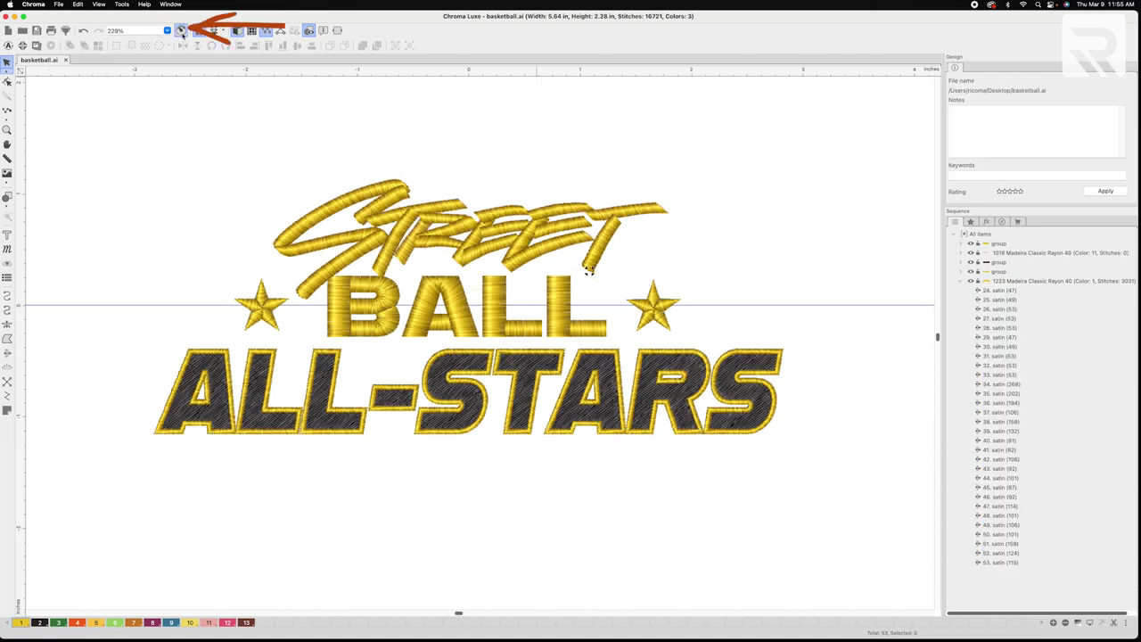
Play the stitch-out simulation of the whole design, scrub through its timeline to check the sewing order, and exit it
{"action": "left_click", "coordinate": [181, 29]}
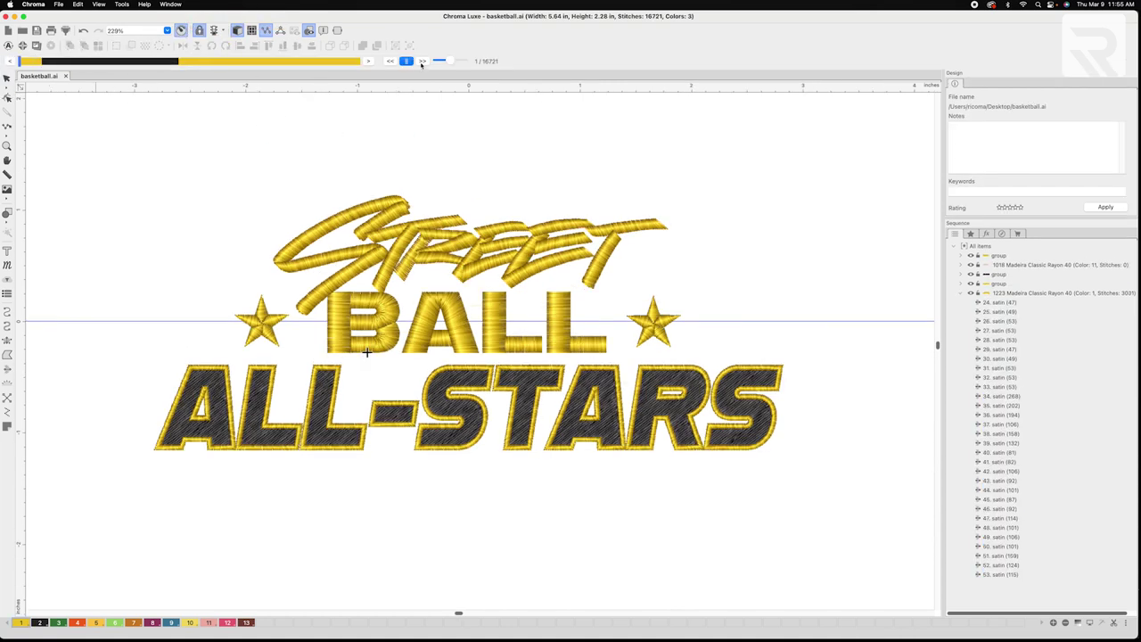
{"action": "left_click", "coordinate": [423, 60]}
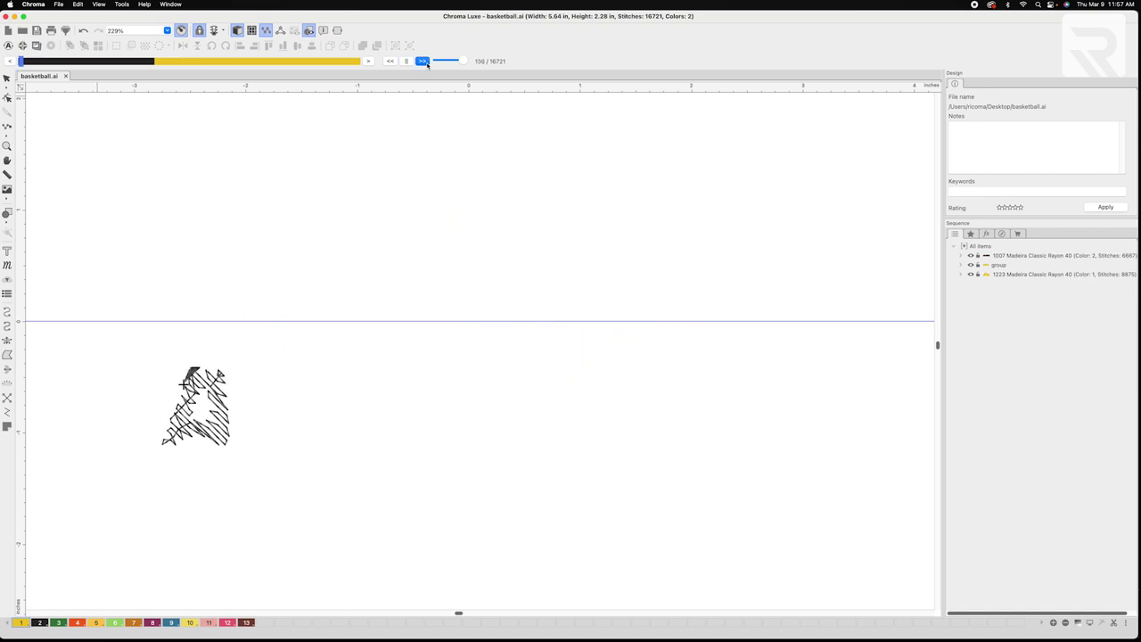
{"action": "mouse_move", "coordinate": [30, 63]}
{"action": "left_mouse_down"}
{"action": "mouse_move", "coordinate": [223, 67]}
{"action": "mouse_move", "coordinate": [373, 90]}
{"action": "left_mouse_up"}
{"action": "left_click", "coordinate": [6, 78]}
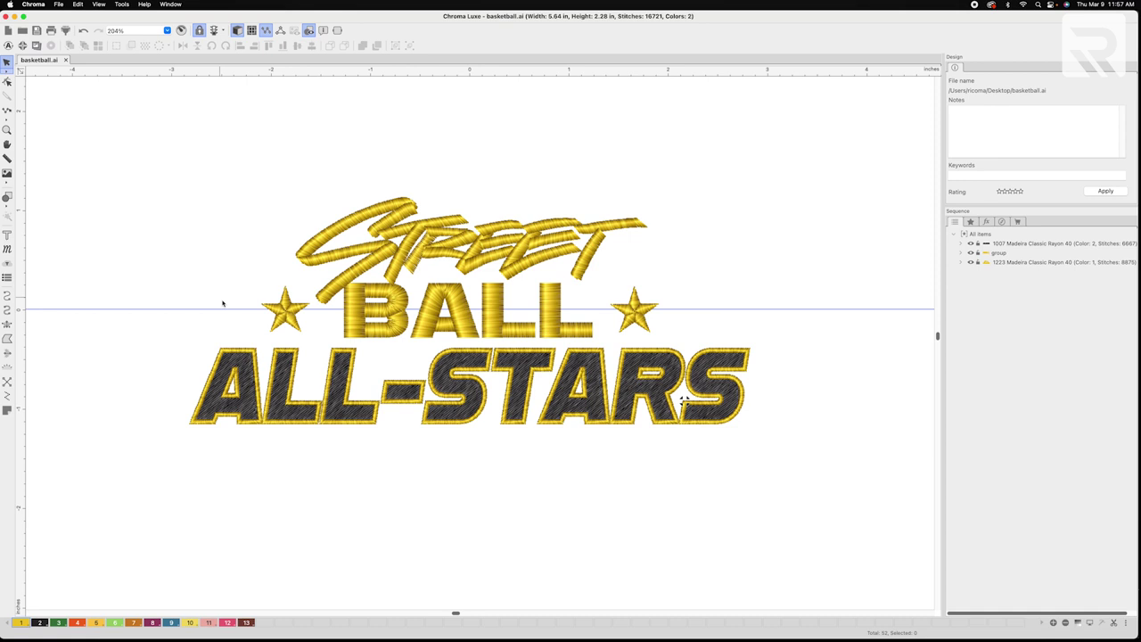
{"action": "right_click", "coordinate": [213, 308]}
{"action": "left_click", "coordinate": [229, 337]}
{"action": "scroll", "coordinate": [216, 231], "scroll_direction": "down", "scroll_amount": 1}
{"action": "scroll", "coordinate": [223, 228], "scroll_direction": "up", "scroll_amount": 2}
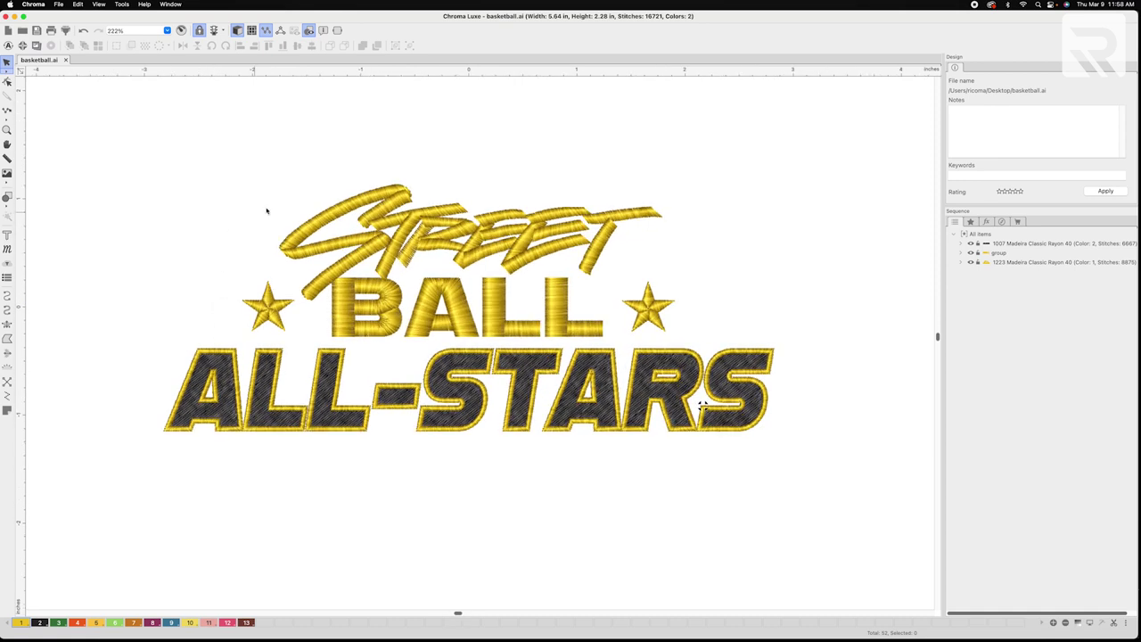